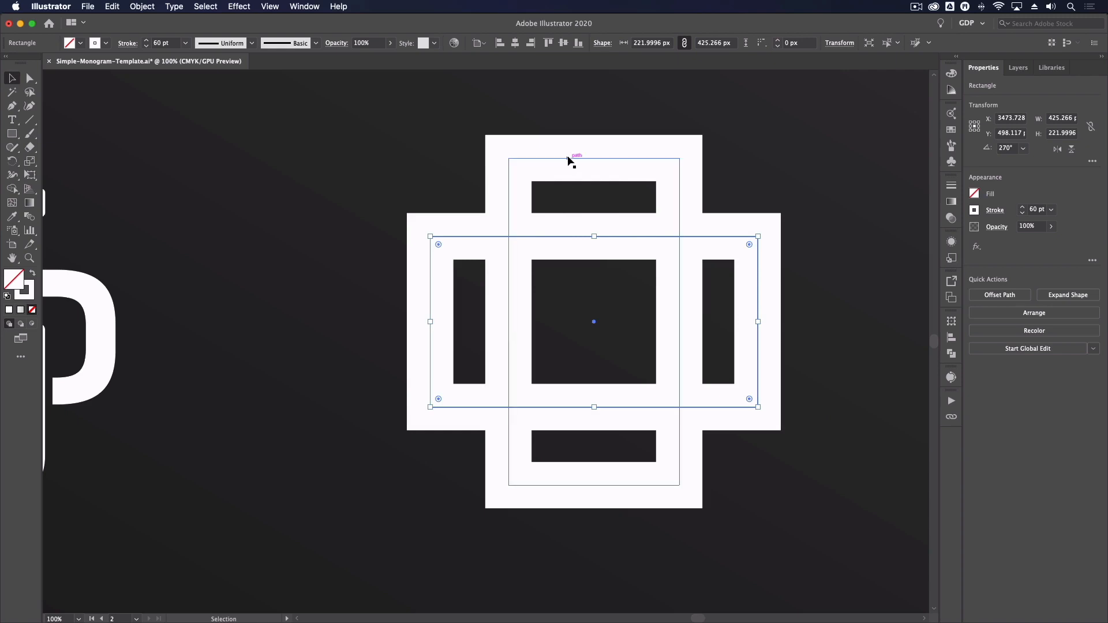
Step: Stretch the vertical rectangle symmetrically from its centre to a height of about 454 px
{"action": "left_click", "coordinate": [571, 162]}
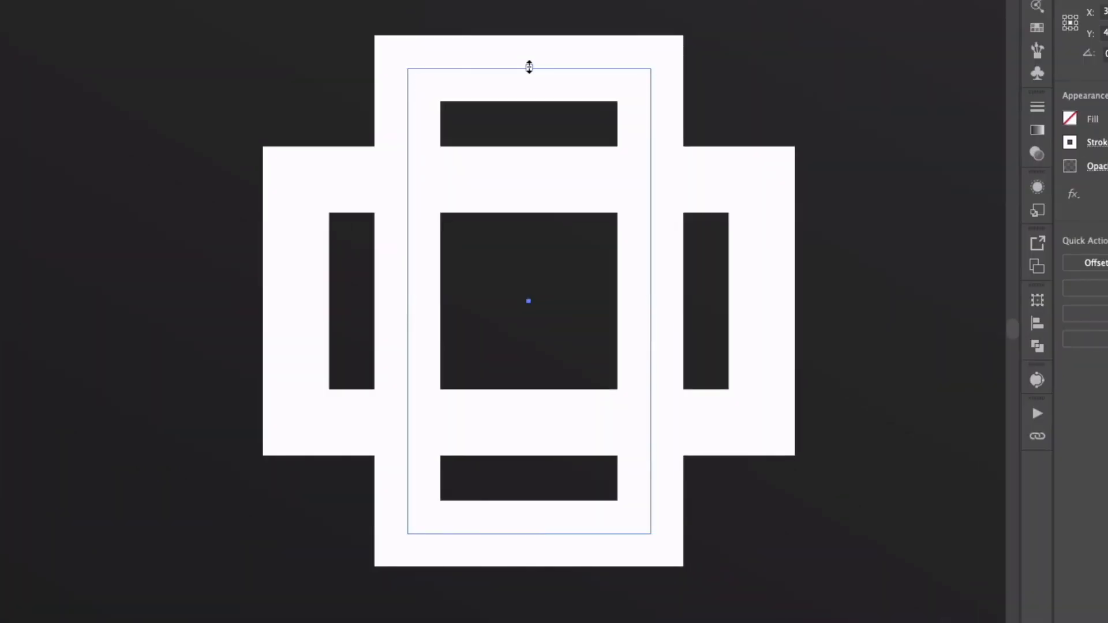
{"action": "left_click_drag", "start_coordinate": [529, 67], "coordinate": [529, 57]}
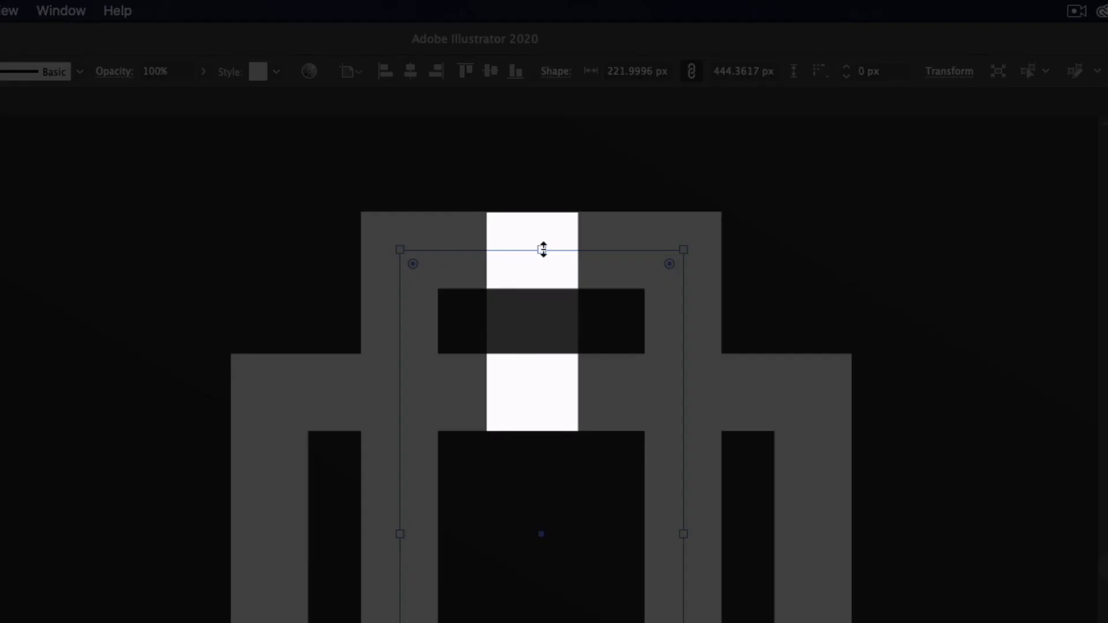
{"action": "left_click_drag", "start_coordinate": [543, 250], "coordinate": [543, 243]}
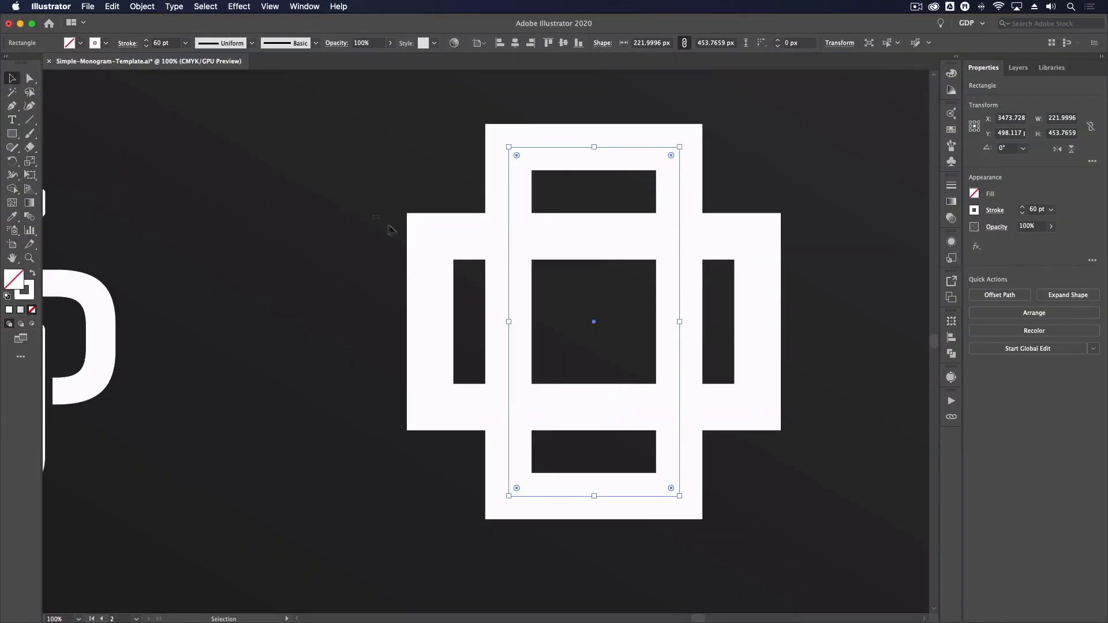
Step: Delete the horizontal rectangle and replace it with a copy of the taller vertical rectangle rotated 90°
{"action": "left_click_drag", "start_coordinate": [432, 275], "coordinate": [445, 292]}
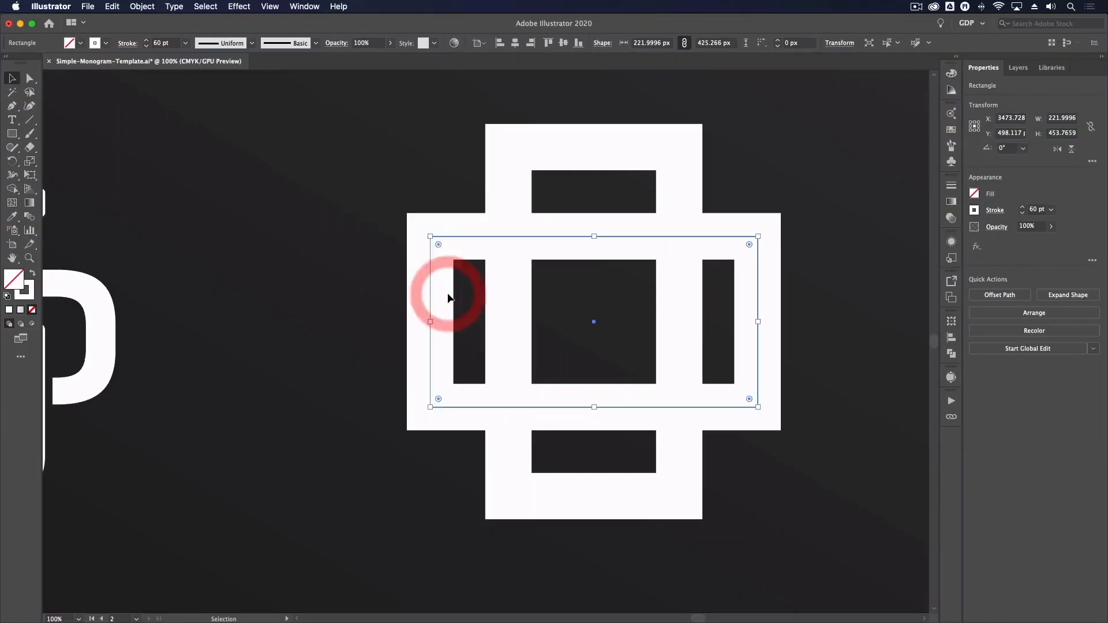
{"action": "key", "text": "Delete"}
{"action": "left_click_drag", "start_coordinate": [460, 219], "coordinate": [539, 271]}
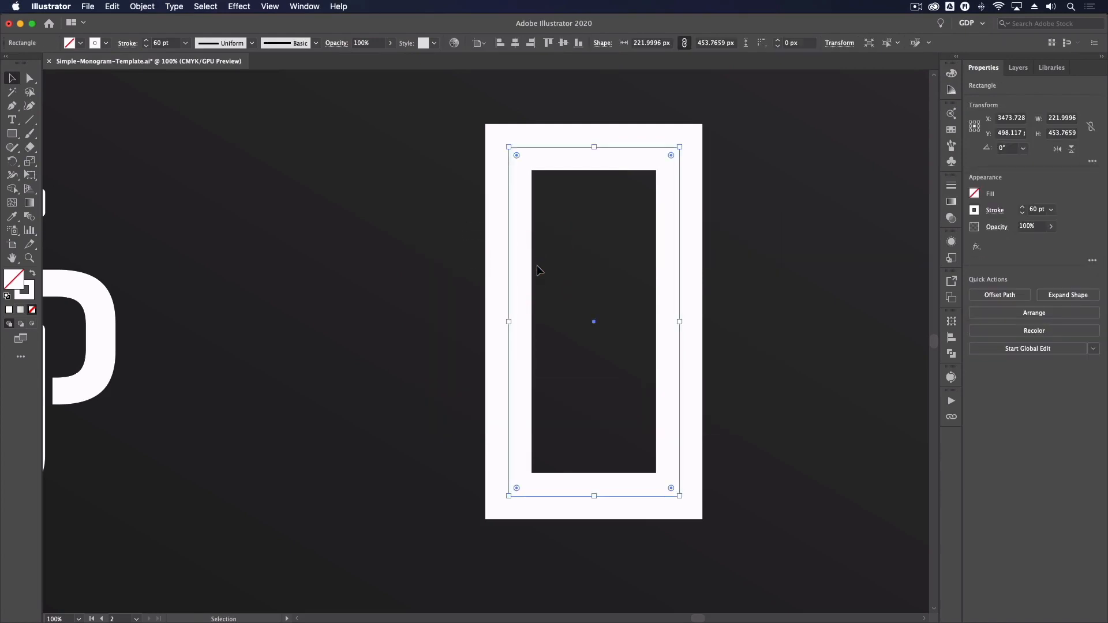
{"action": "left_click_drag", "start_coordinate": [682, 143], "coordinate": [365, 192]}
{"action": "left_click", "coordinate": [346, 189]}
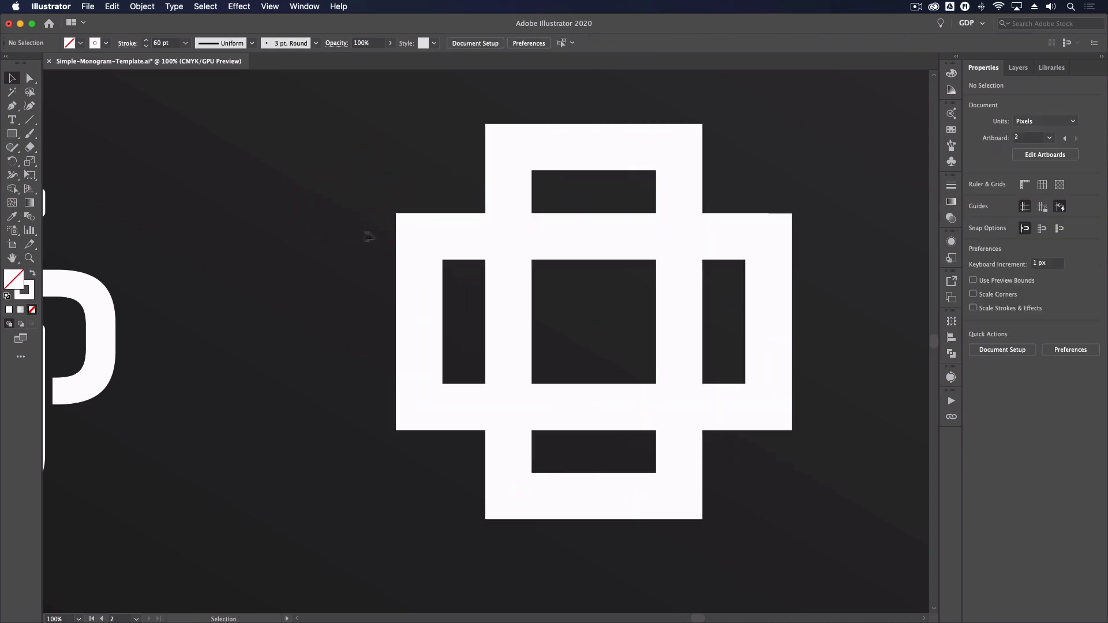
Step: Draw a horizontal line about 54 px long inward from the midpoint of the horizontal rectangle's right side
{"action": "left_click_drag", "start_coordinate": [190, 244], "coordinate": [584, 262]}
{"action": "left_click_drag", "start_coordinate": [781, 262], "coordinate": [339, 267]}
{"action": "left_click", "coordinate": [410, 254]}
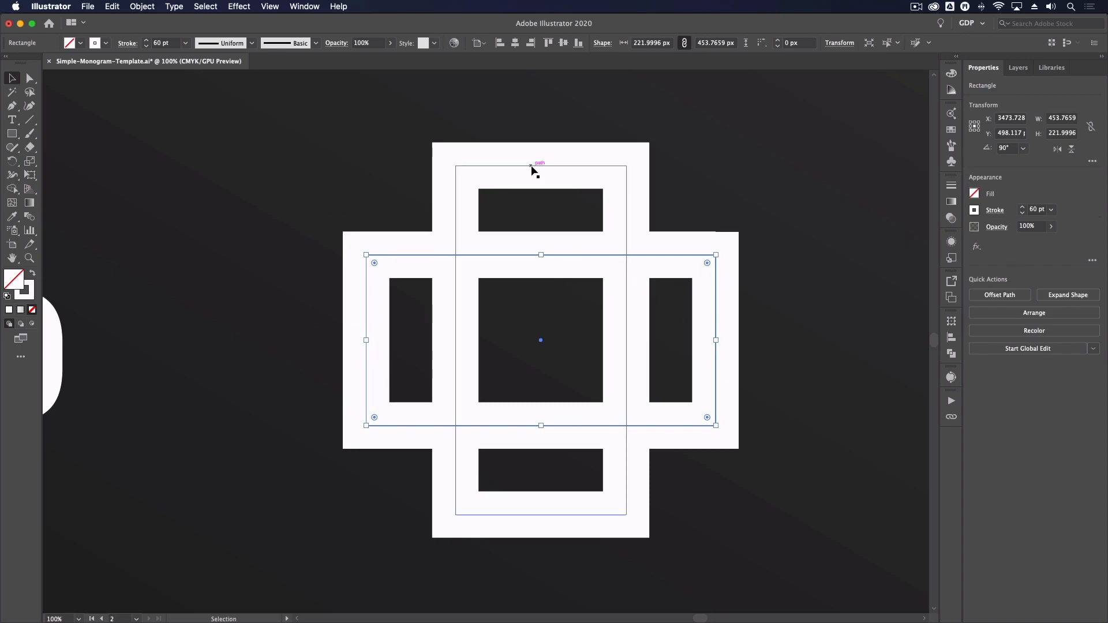
{"action": "left_click", "coordinate": [241, 168]}
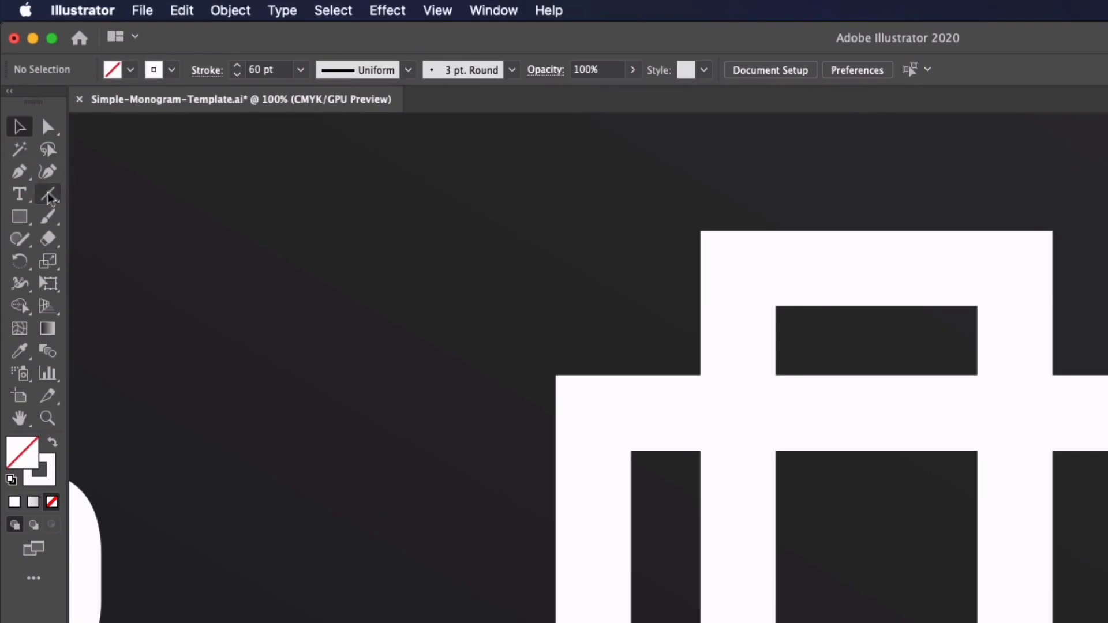
{"action": "left_click", "coordinate": [50, 195]}
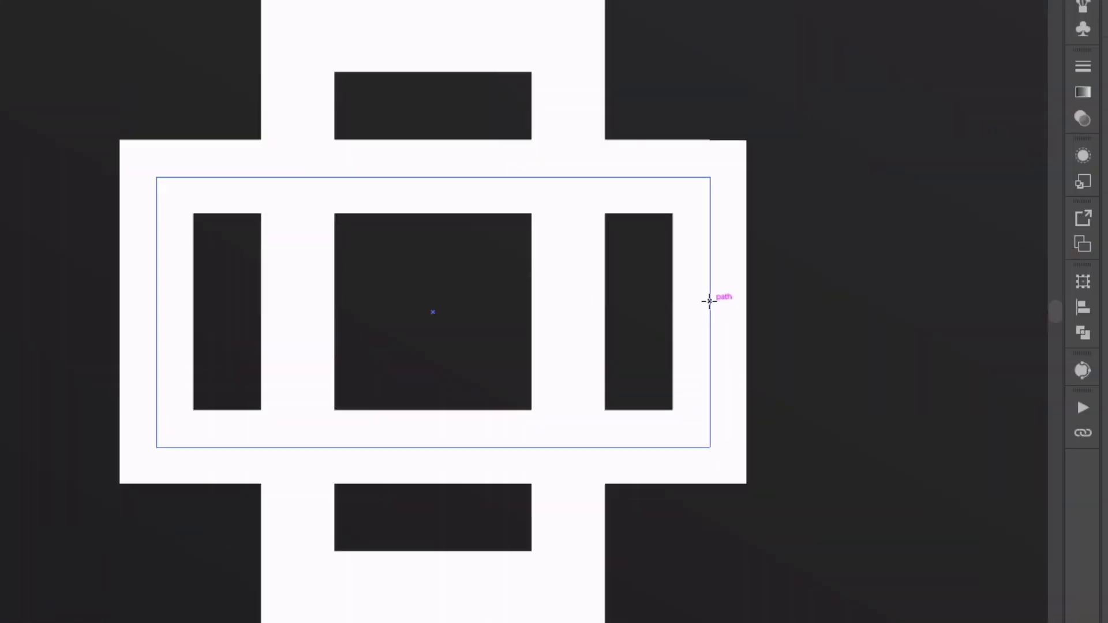
{"action": "left_click_drag", "start_coordinate": [709, 312], "coordinate": [647, 313]}
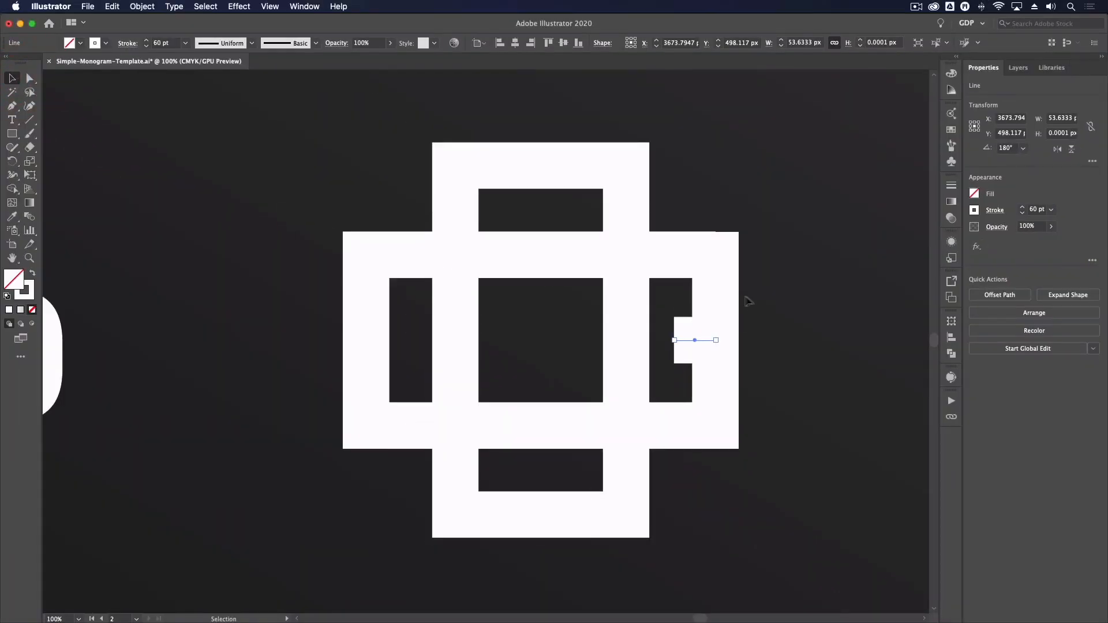
Step: Combine the short line and the horizontal rectangle with the Pathfinder Divide operation
{"action": "left_click_drag", "start_coordinate": [698, 370], "coordinate": [682, 381]}
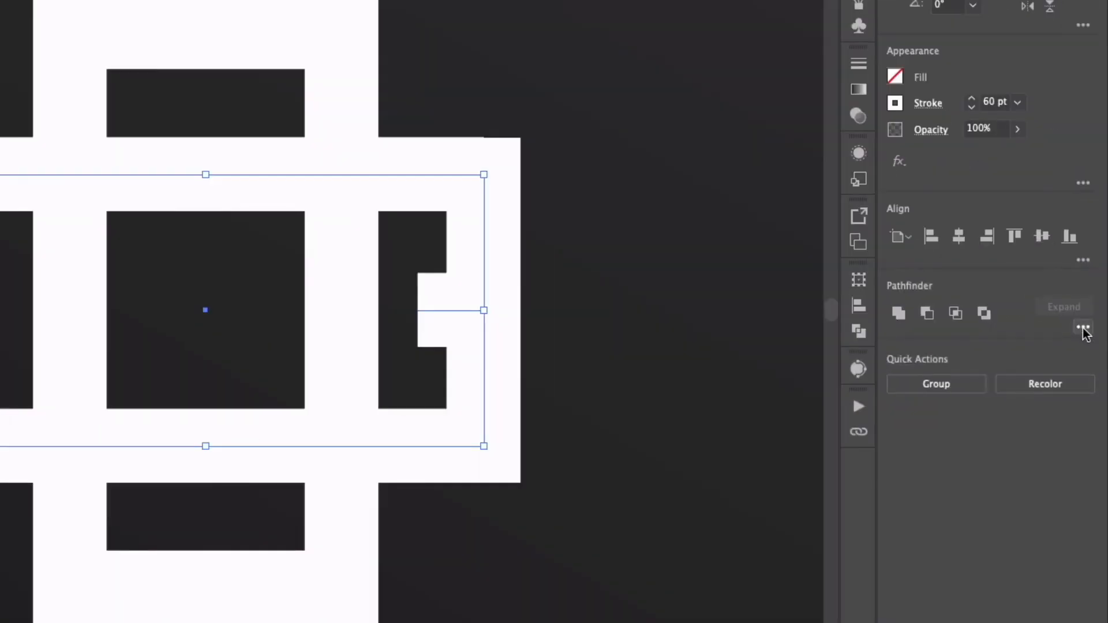
{"action": "left_click", "coordinate": [1092, 351]}
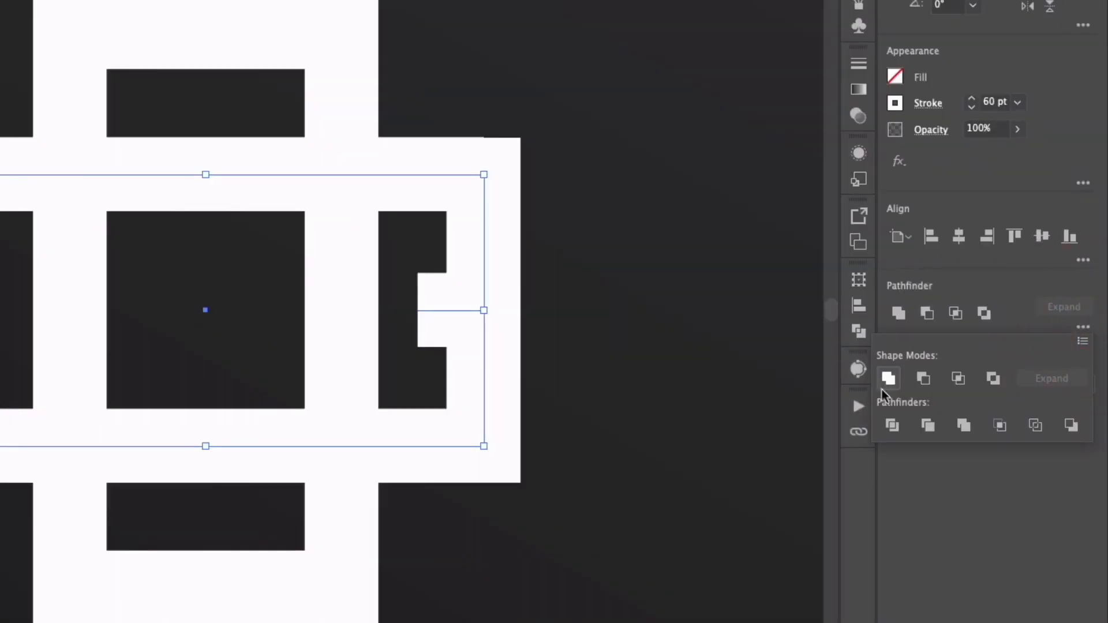
{"action": "left_click", "coordinate": [892, 426]}
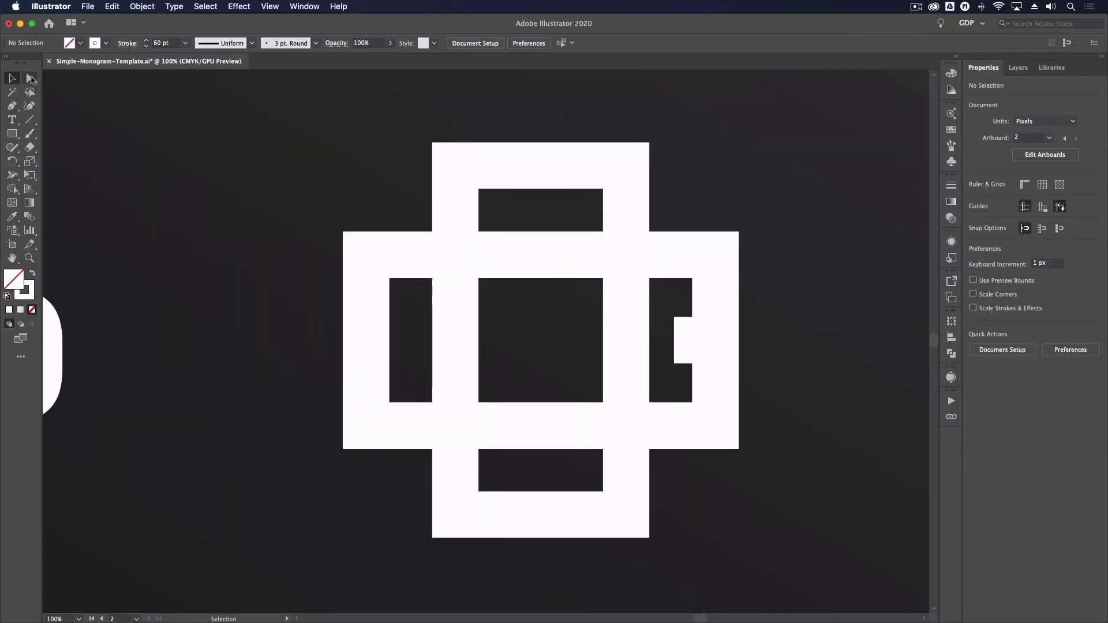
Step: Delete the segment of the horizontal rectangle's right side above the short line to open it into a G
{"action": "left_click", "coordinate": [31, 79]}
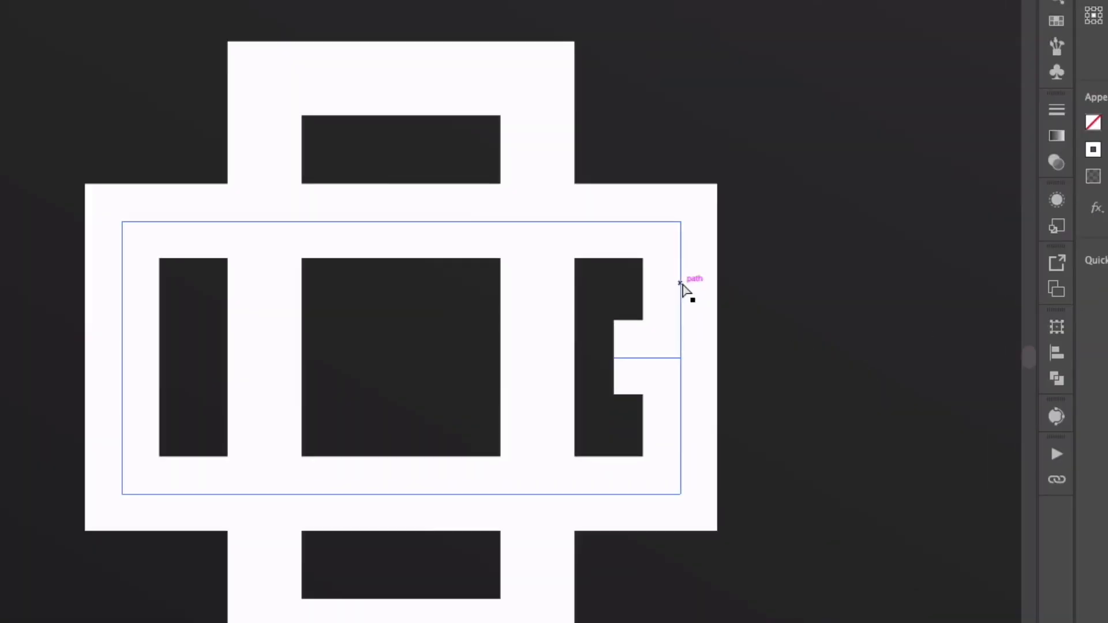
{"action": "left_click", "coordinate": [715, 297]}
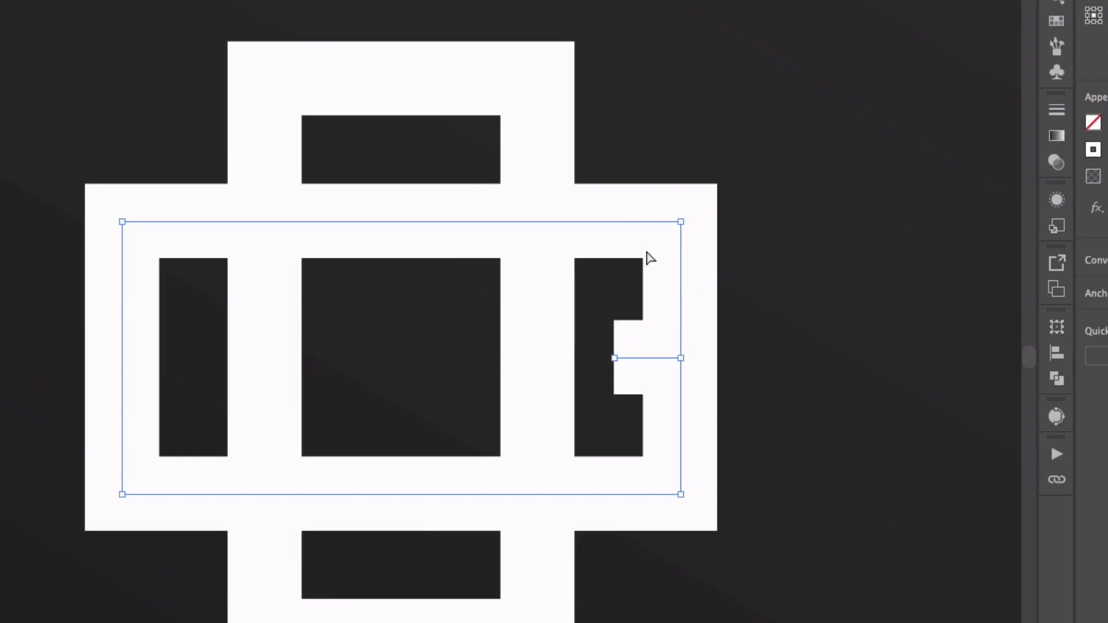
{"action": "key", "text": "Delete"}
Step: Set the stroke cap of the G path to projecting and deselect it
{"action": "key", "text": "v"}
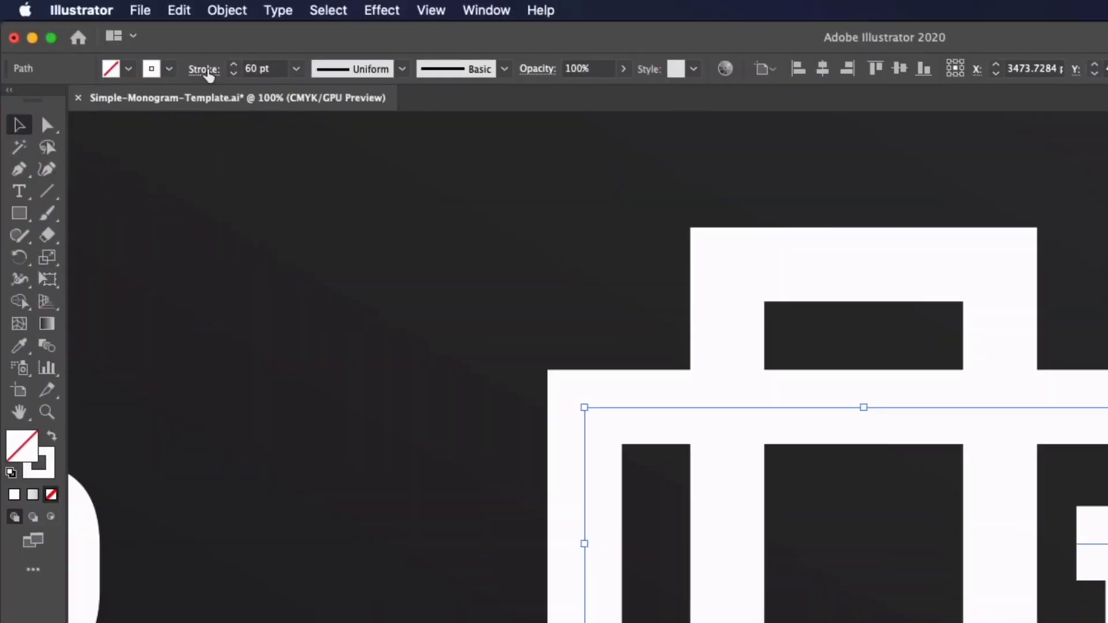
{"action": "left_click", "coordinate": [204, 69]}
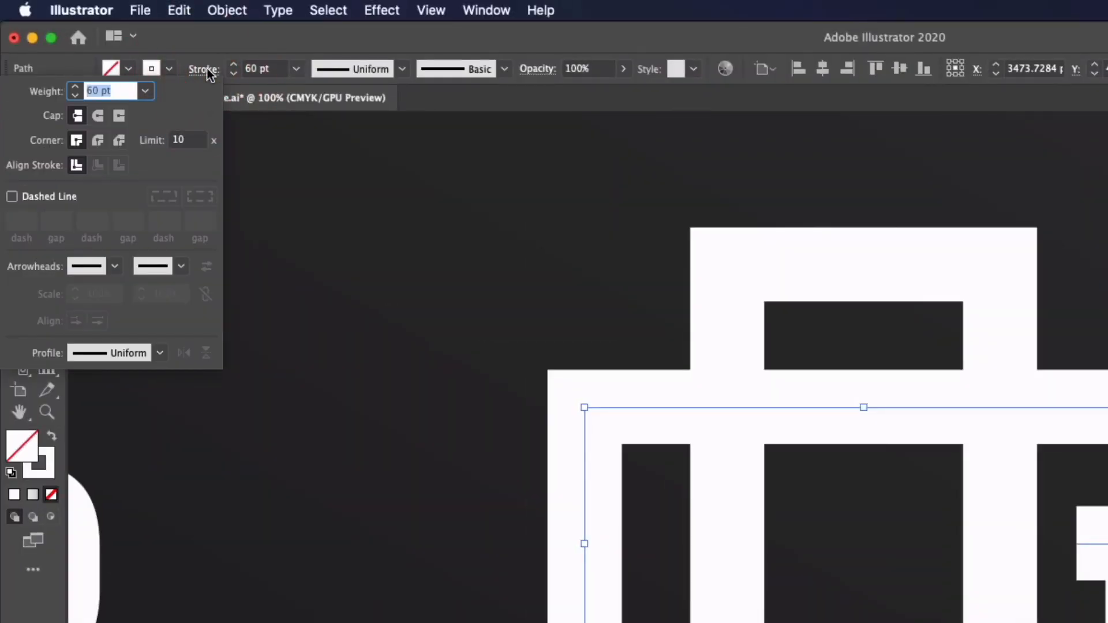
{"action": "left_click", "coordinate": [118, 116]}
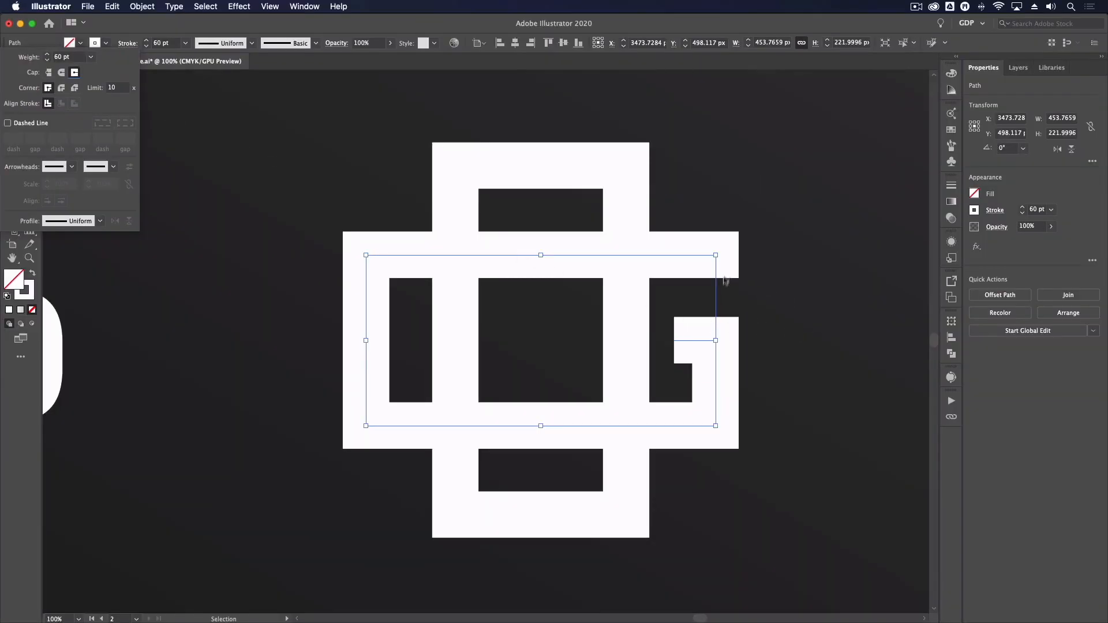
{"action": "left_click", "coordinate": [765, 333]}
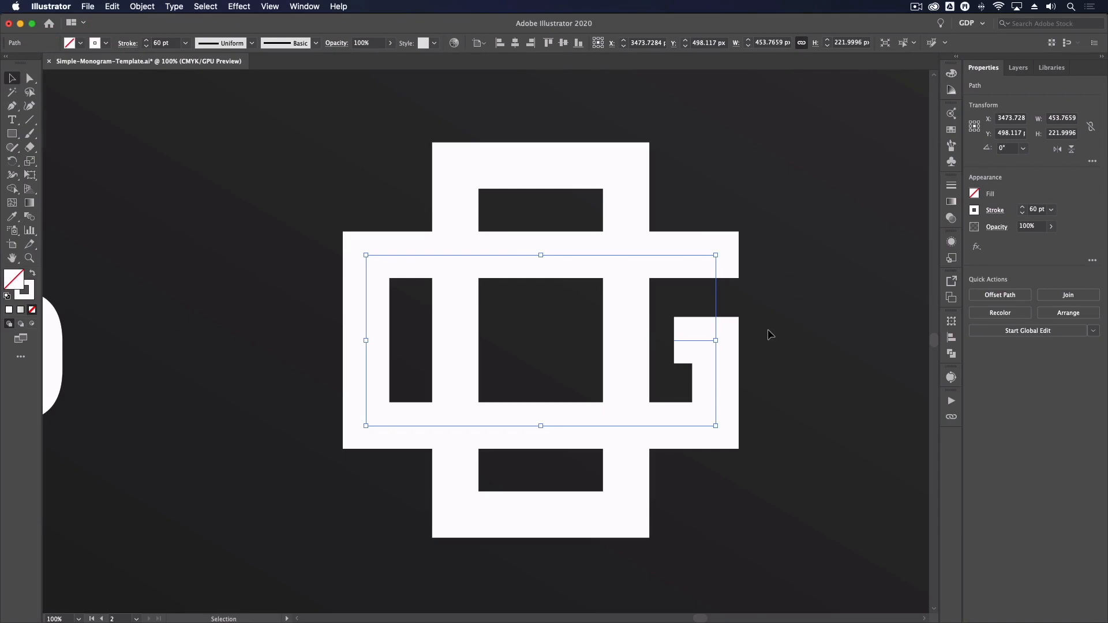
{"action": "left_click", "coordinate": [765, 332]}
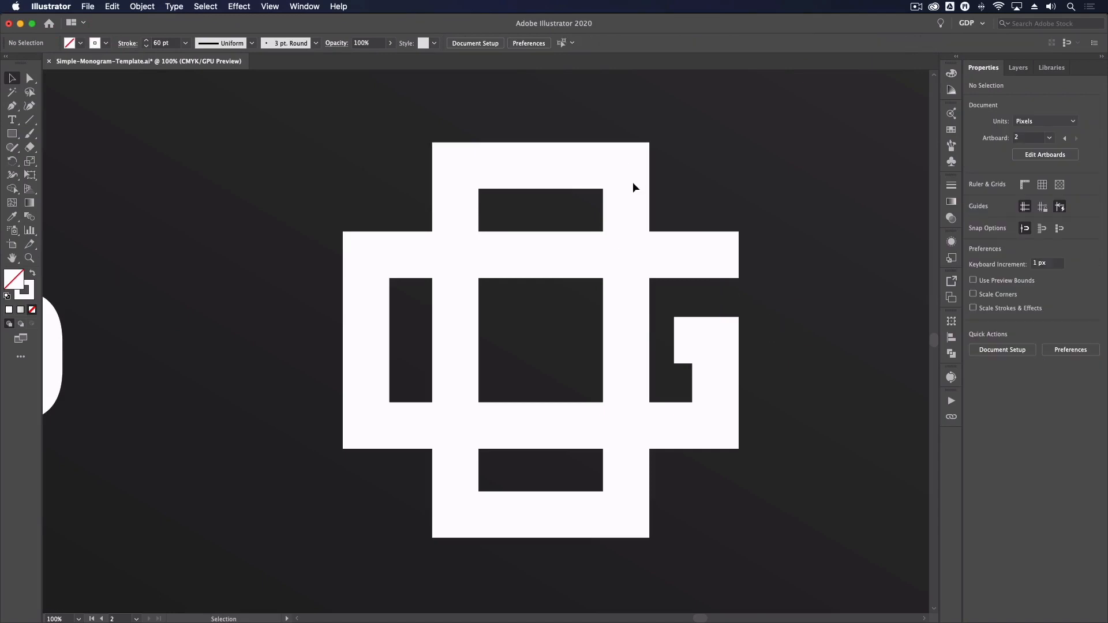
Step: Examine the finished monograms on the neighbouring artboard as a reference for the corner treatment
{"action": "key", "text": "super+minus"}
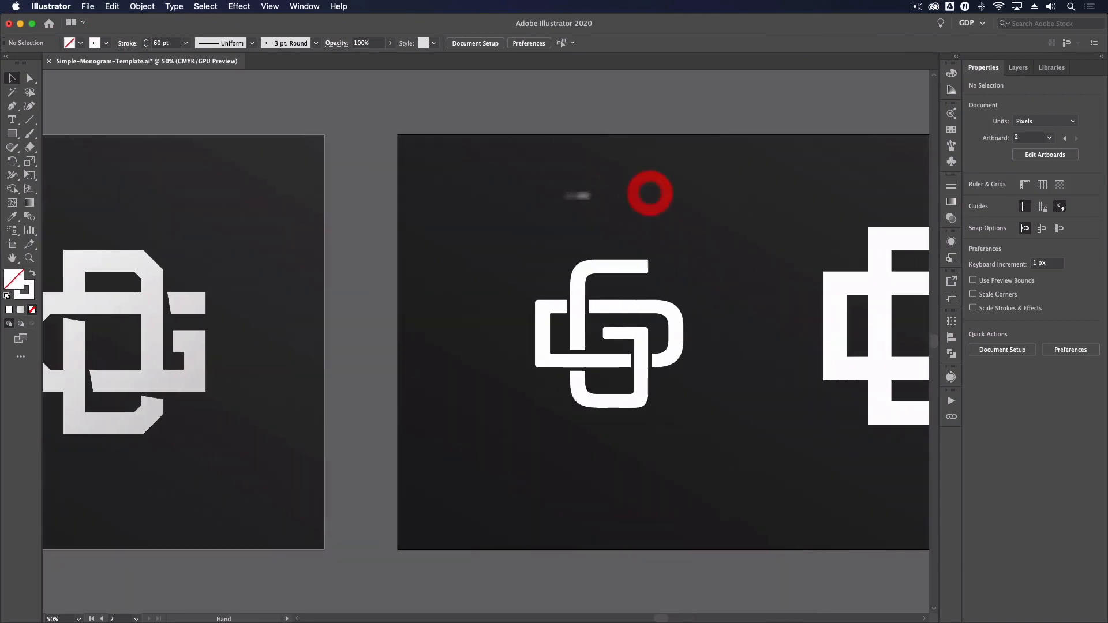
{"action": "scroll", "coordinate": [654, 192], "scroll_direction": "left", "scroll_amount": 10}
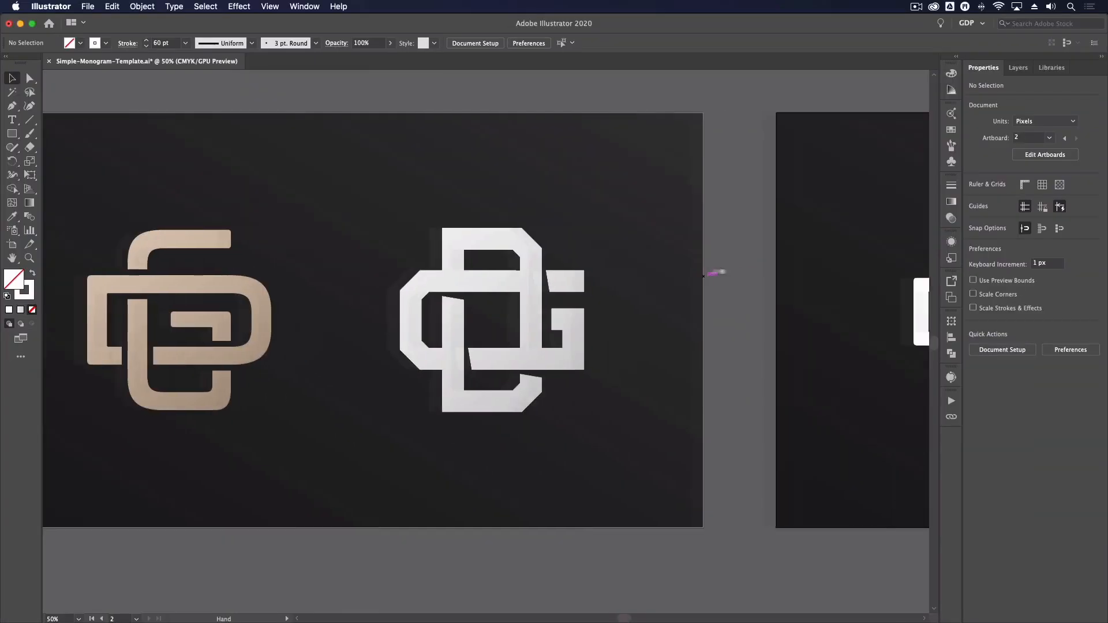
{"action": "scroll", "coordinate": [915, 236], "scroll_direction": "right", "scroll_amount": 10}
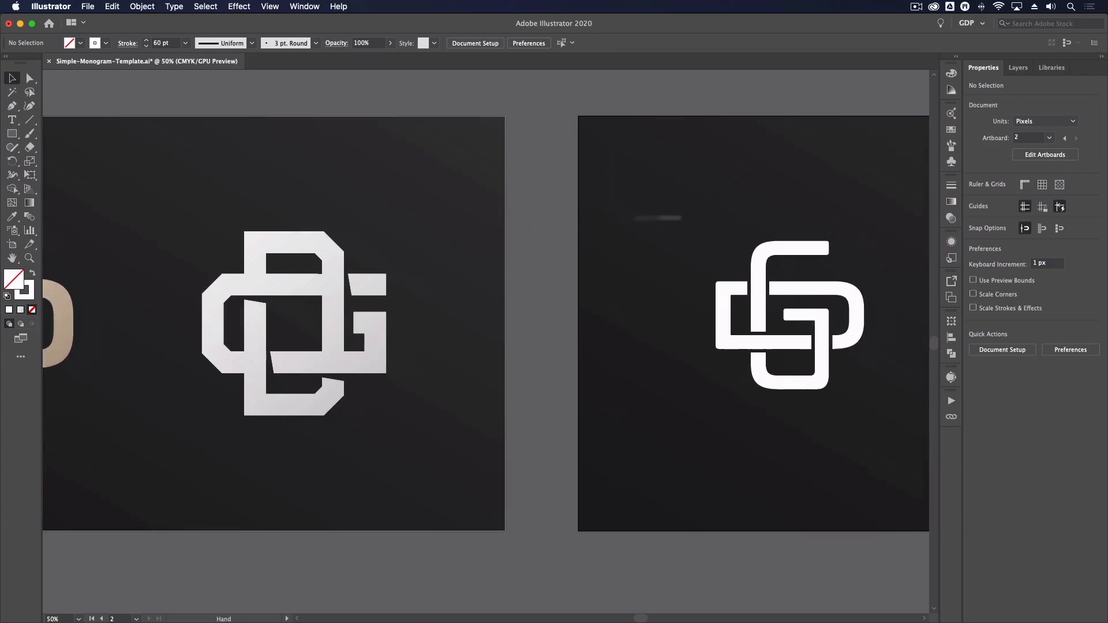
{"action": "left_click_drag", "start_coordinate": [409, 232], "coordinate": [375, 254]}
{"action": "key", "text": "super+equal"}
{"action": "key", "text": "super+equal"}
Step: Select the two right corner points of the vertical rectangle together with the two left corner points of the G
{"action": "left_click", "coordinate": [30, 78]}
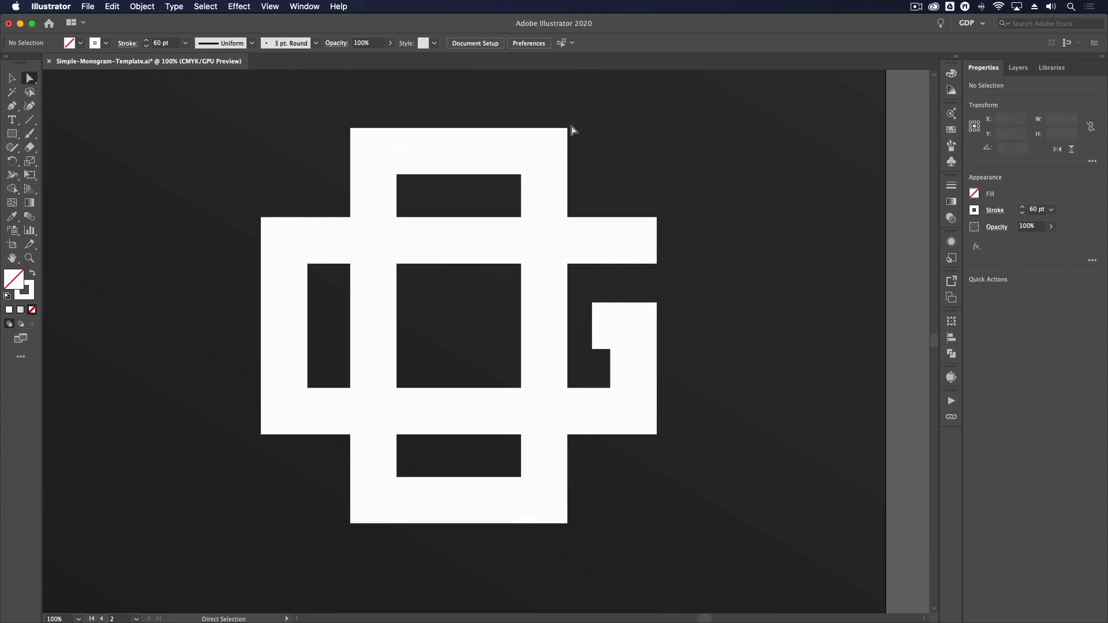
{"action": "left_click_drag", "start_coordinate": [574, 122], "coordinate": [508, 180]}
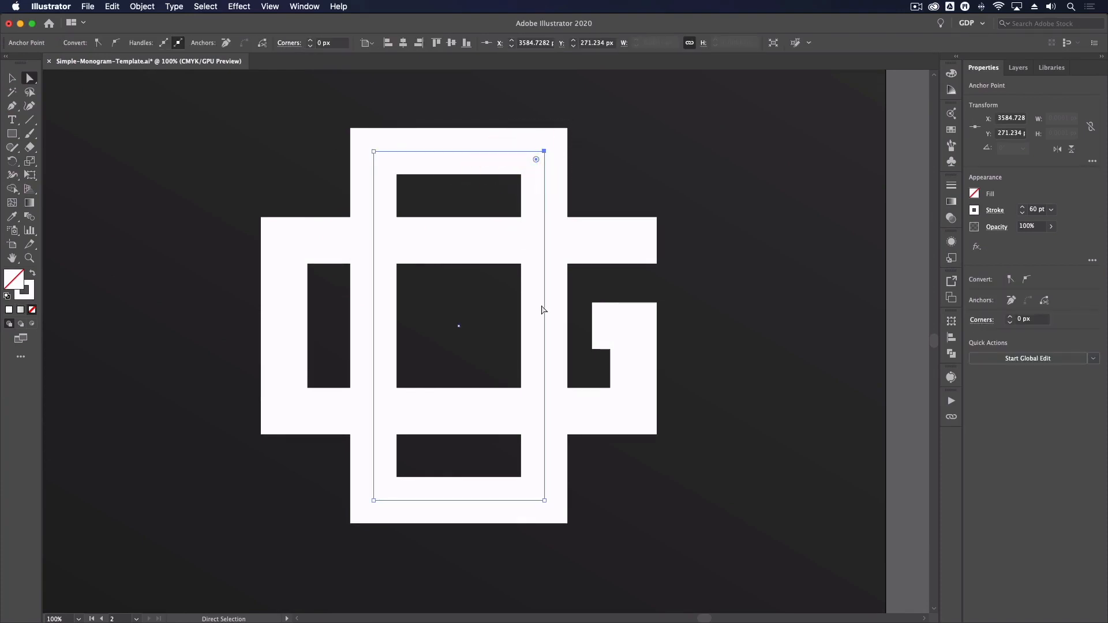
{"action": "left_click_drag", "start_coordinate": [576, 532], "coordinate": [498, 463]}
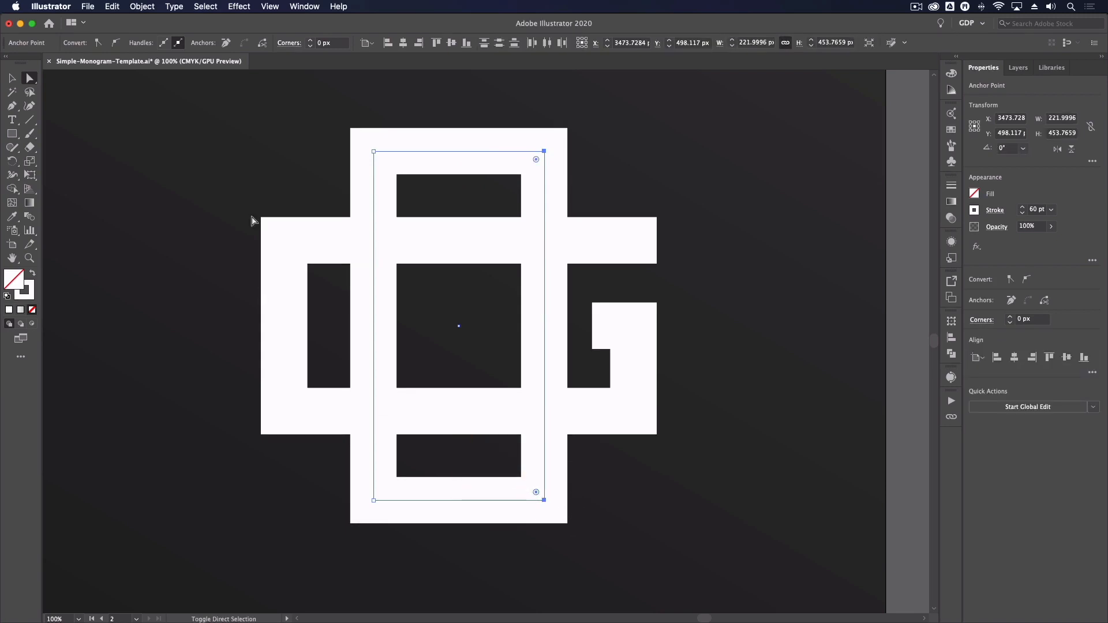
{"action": "left_click_drag", "start_coordinate": [249, 219], "coordinate": [306, 292]}
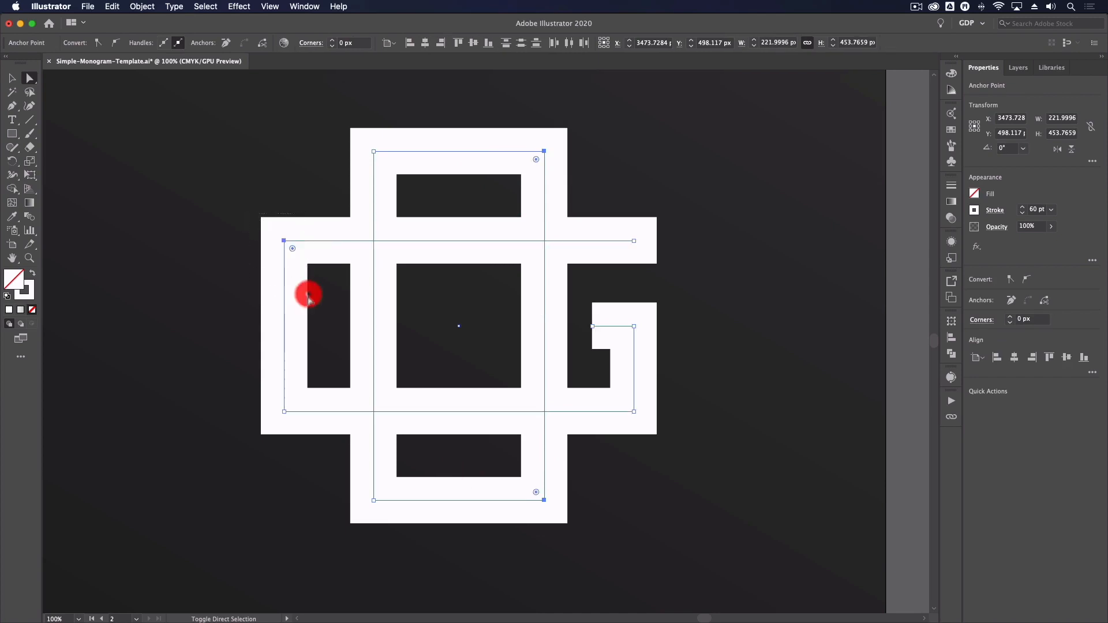
{"action": "left_click_drag", "start_coordinate": [246, 402], "coordinate": [304, 449]}
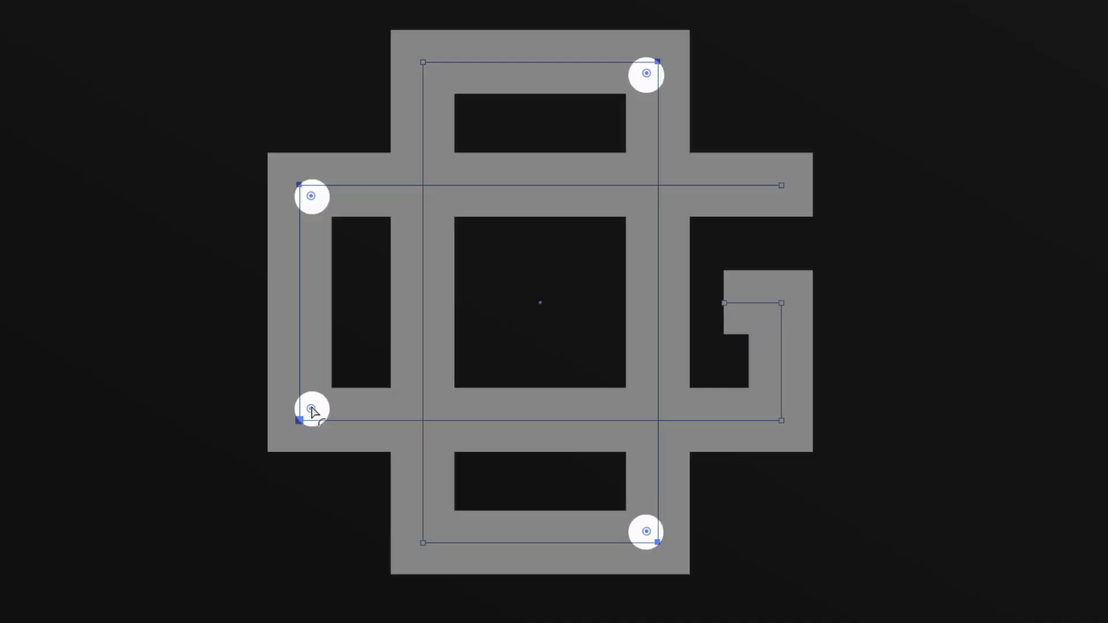
Step: Try rounding the four selected corners together and undo the rounding
{"action": "left_click_drag", "start_coordinate": [311, 409], "coordinate": [348, 363]}
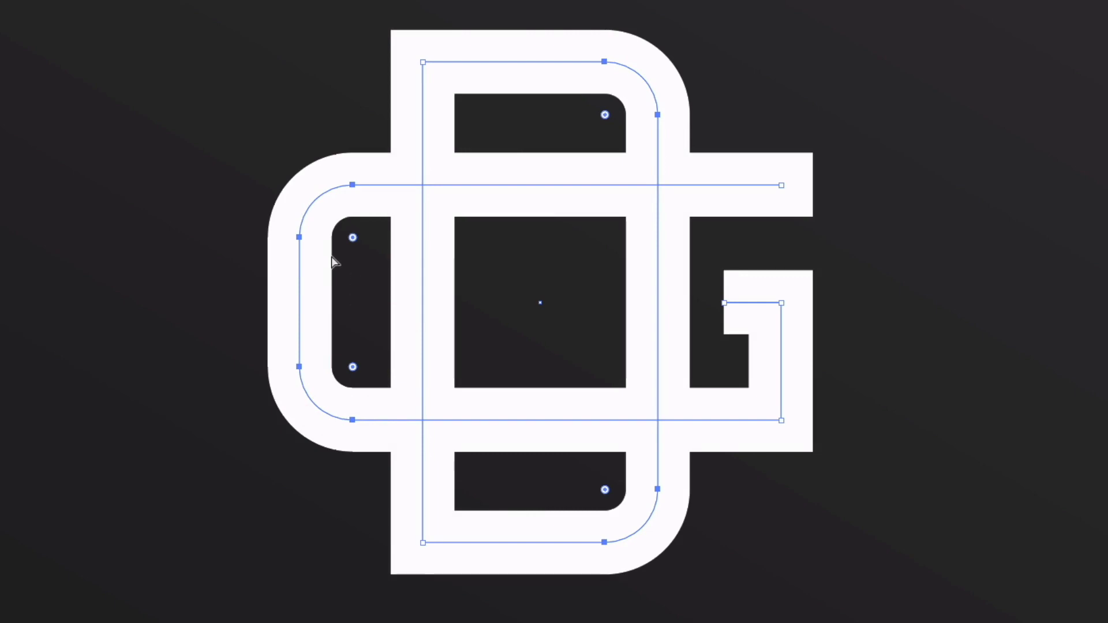
{"action": "key", "text": "ctrl+z"}
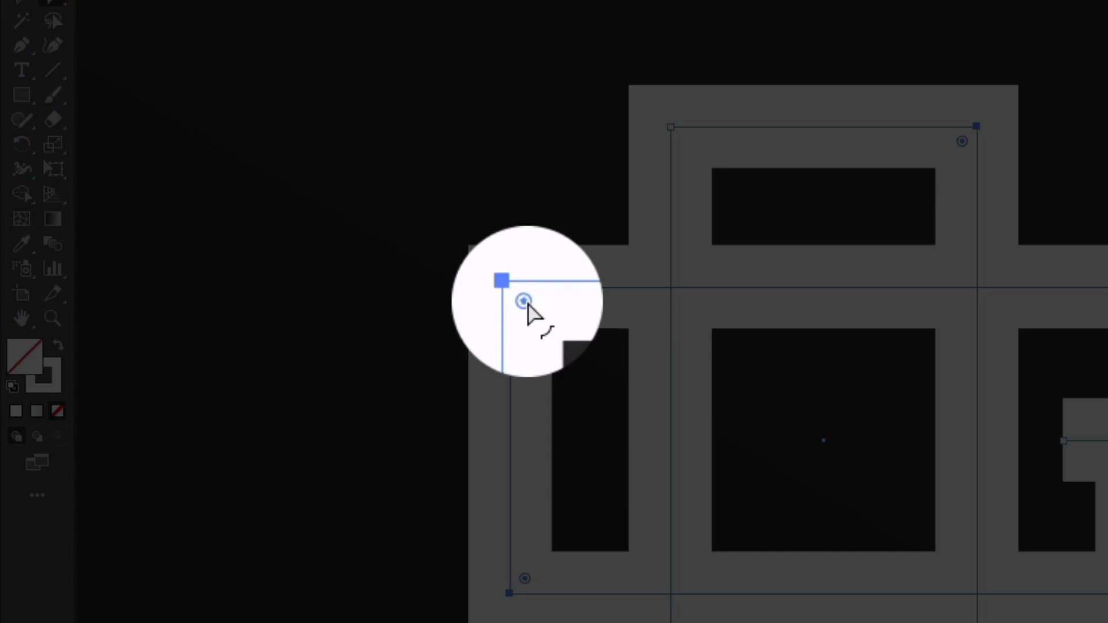
Step: Switch the four selected corners to the chamfer style and cut them by about 45 px
{"action": "left_click", "coordinate": [527, 302]}
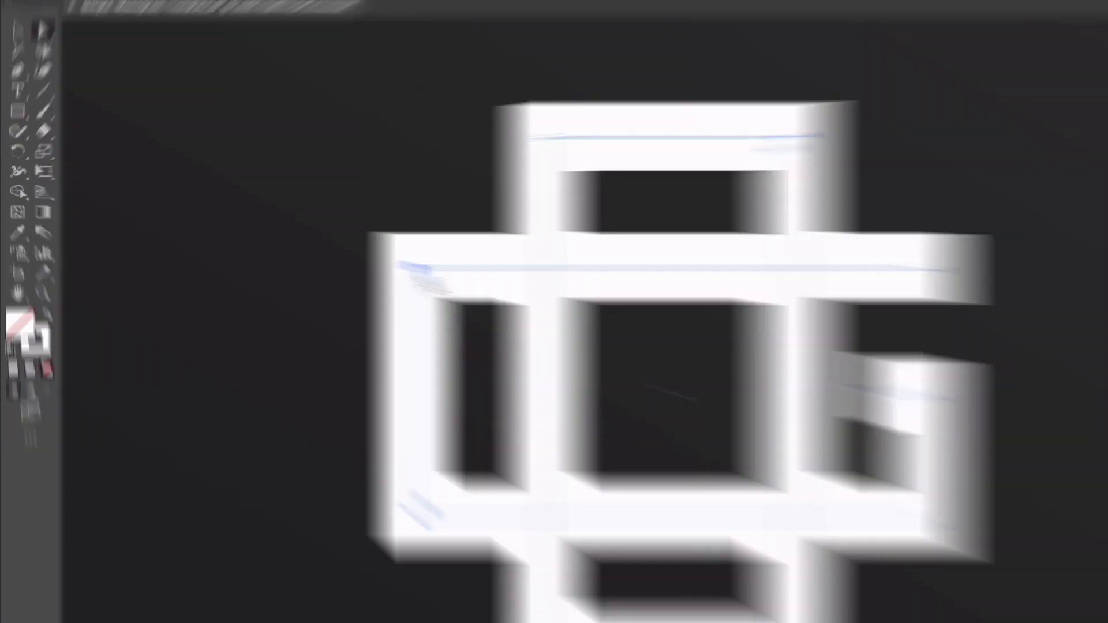
{"action": "left_click_drag", "start_coordinate": [526, 302], "coordinate": [532, 312]}
{"action": "left_click_drag", "start_coordinate": [297, 258], "coordinate": [309, 288]}
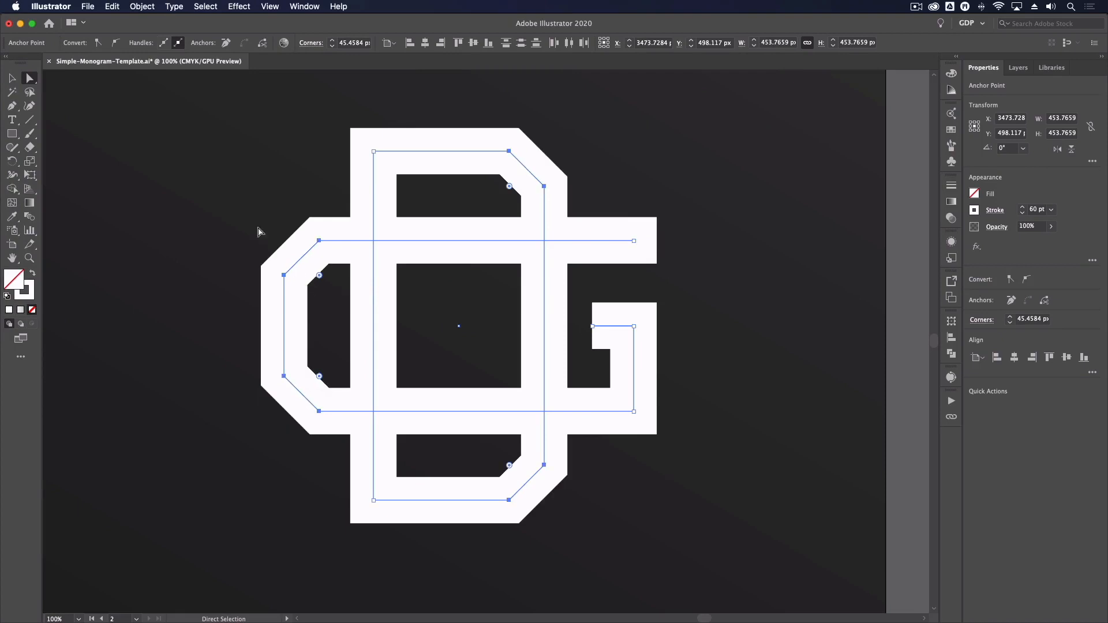
Step: Select both letter paths and expand their thick strokes into filled shapes
{"action": "left_click", "coordinate": [11, 77]}
{"action": "key", "text": "super+shift+a"}
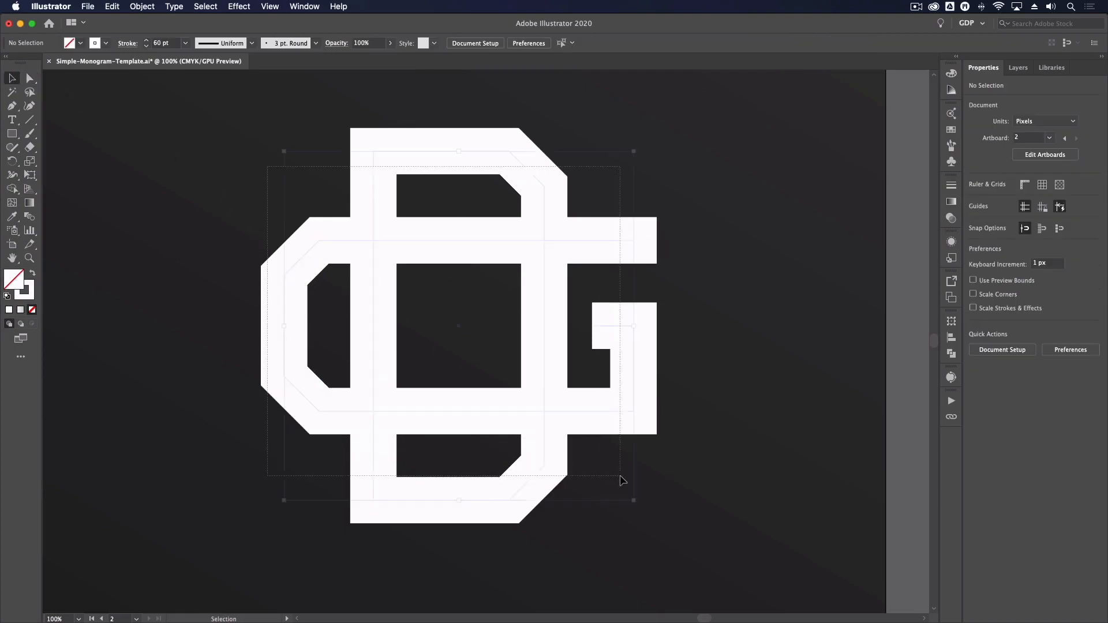
{"action": "left_click", "coordinate": [419, 259]}
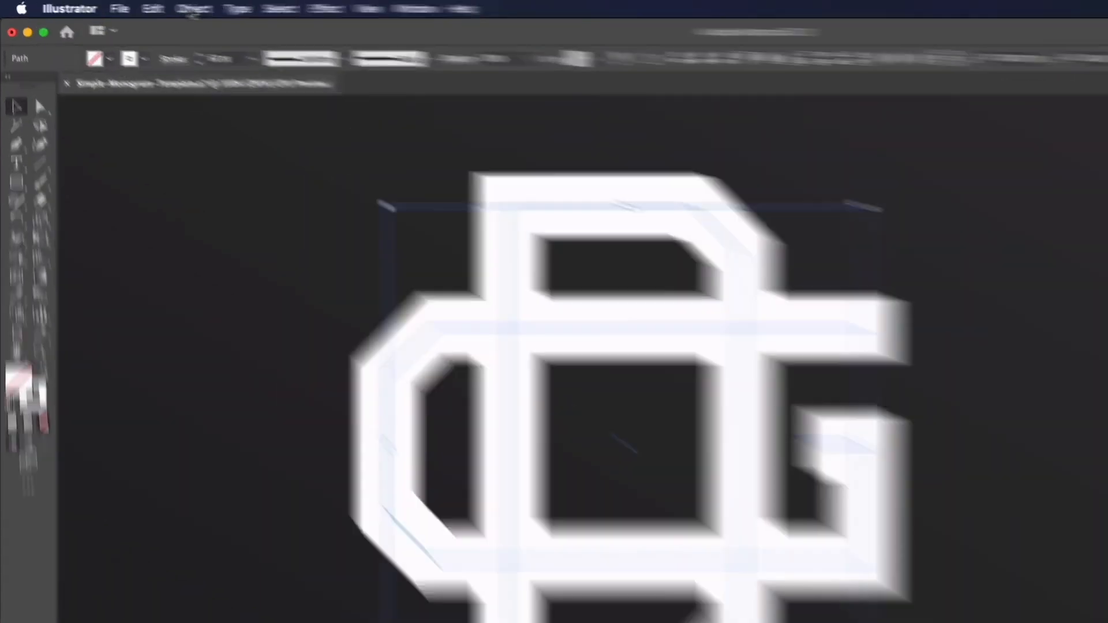
{"action": "left_click", "coordinate": [193, 8]}
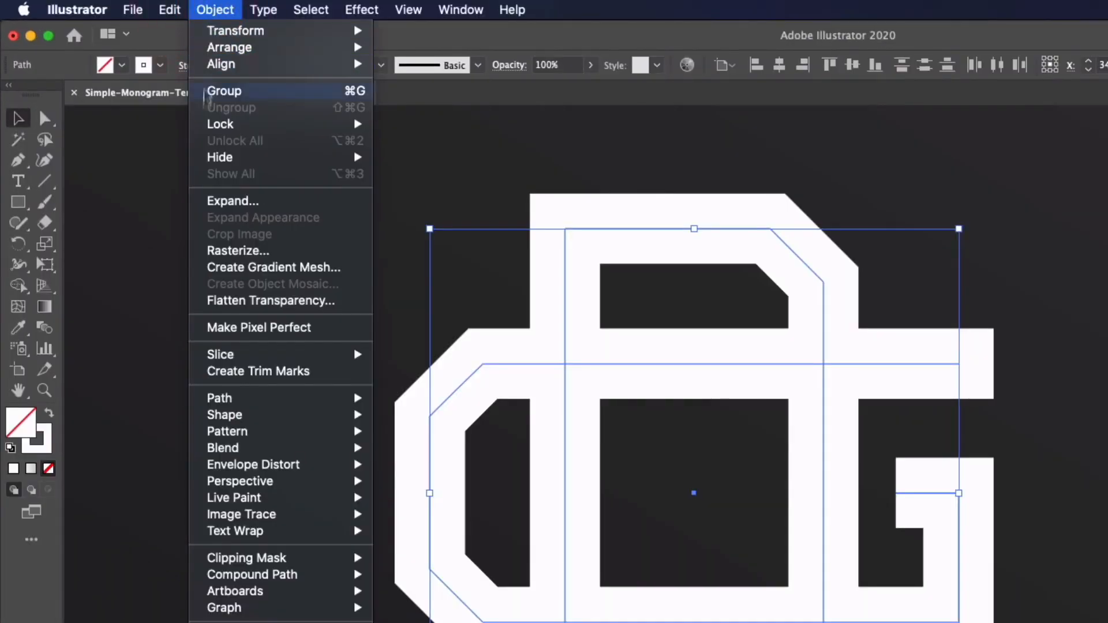
{"action": "left_click", "coordinate": [231, 200]}
{"action": "left_click", "coordinate": [173, 298]}
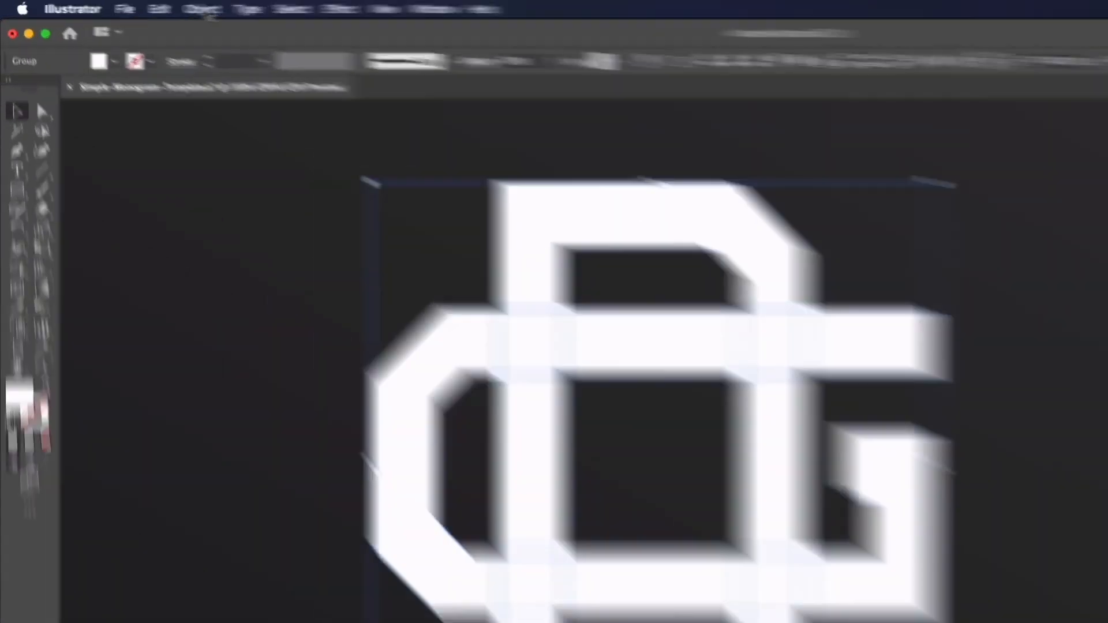
Step: Offset the paths of the expanded letters by 12 px with miter joins
{"action": "left_click", "coordinate": [142, 6]}
{"action": "mouse_move", "coordinate": [237, 268]}
{"action": "left_click", "coordinate": [438, 297]}
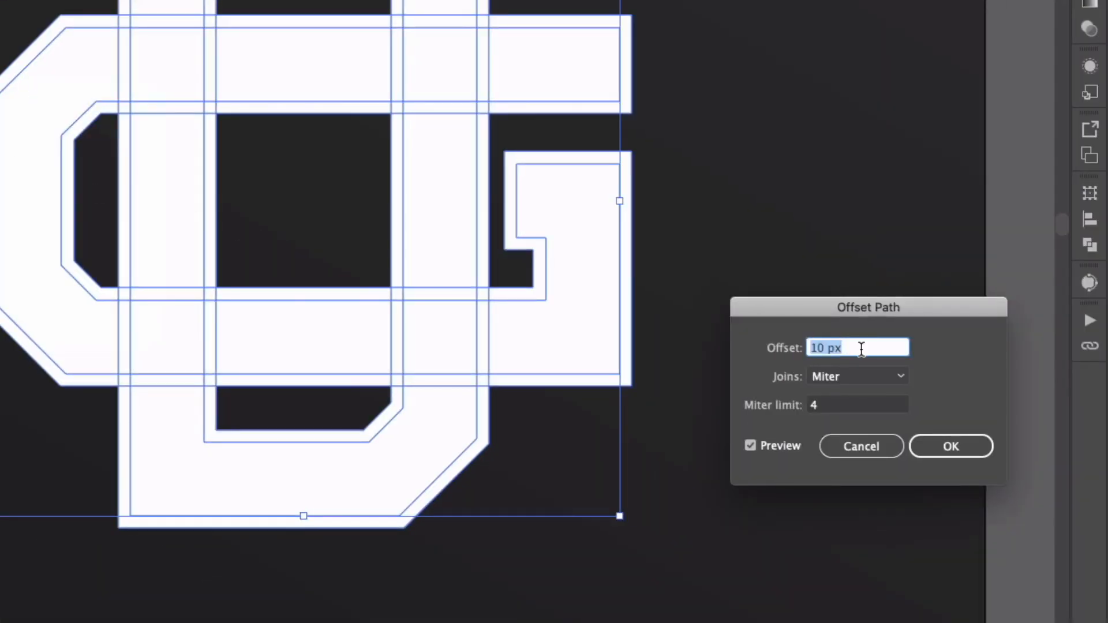
{"action": "key", "text": "Up"}
{"action": "key", "text": "Up"}
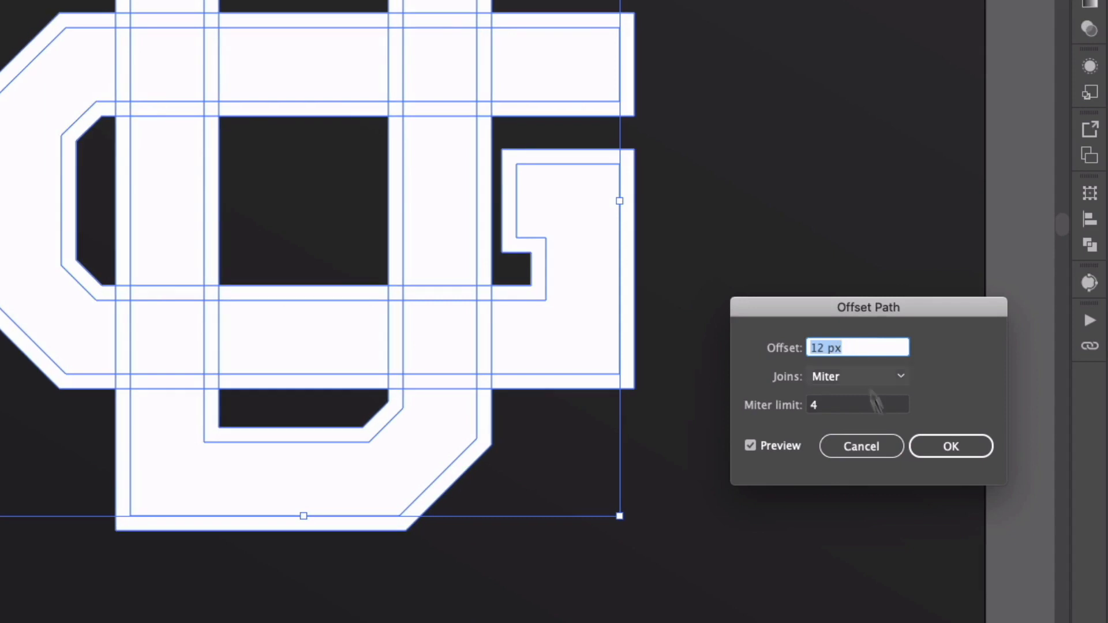
{"action": "left_click", "coordinate": [930, 448]}
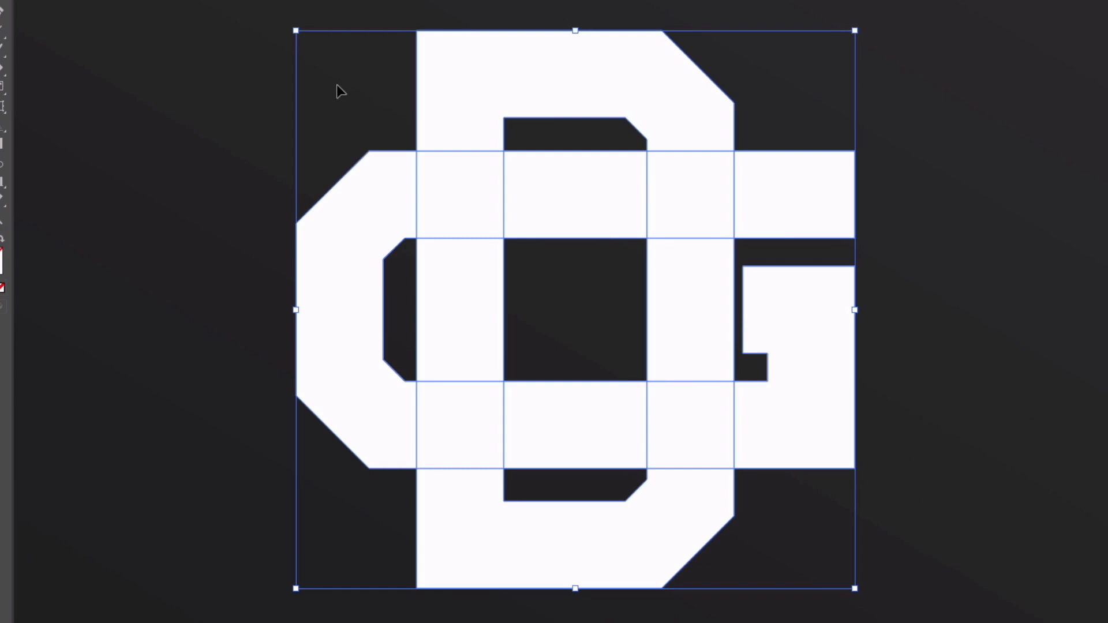
Step: Select the letters with their offset outlines and use the Shape Builder to remove the surplus offset borders around the letter edges
{"action": "left_click_drag", "start_coordinate": [335, 81], "coordinate": [795, 545]}
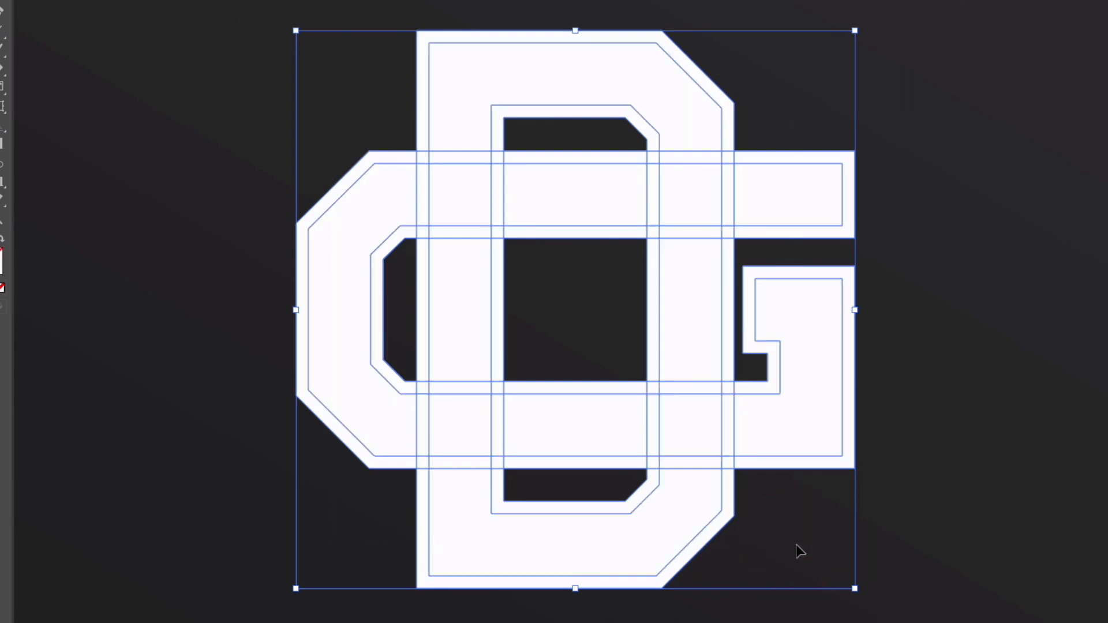
{"action": "key", "text": "a"}
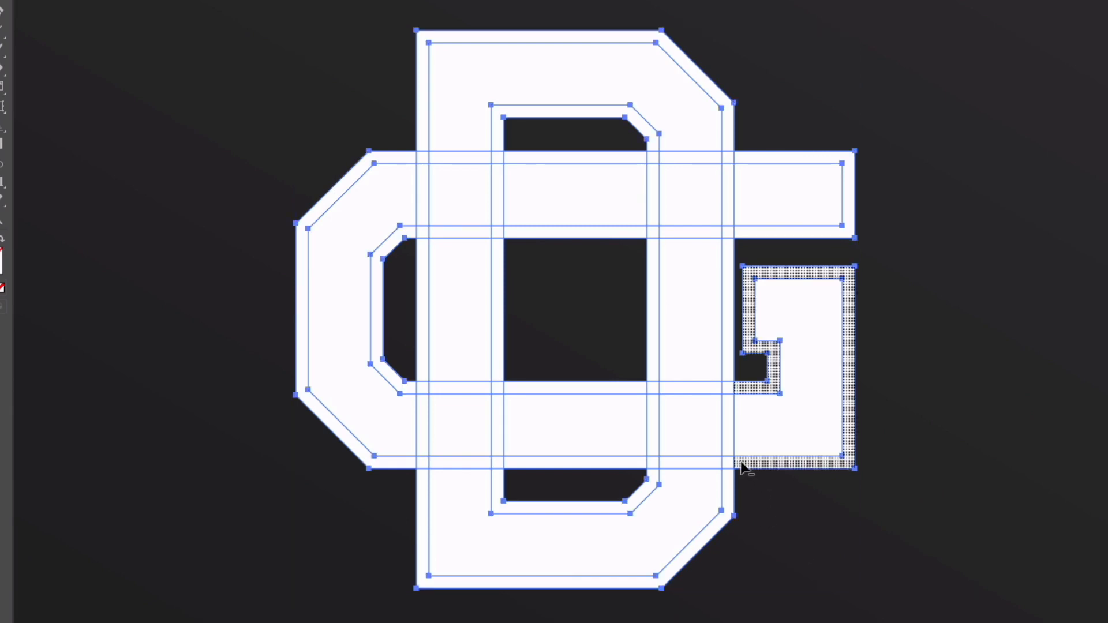
{"action": "mouse_move", "coordinate": [740, 468]}
{"action": "left_mouse_down"}
{"action": "mouse_move", "coordinate": [734, 483]}
{"action": "mouse_move", "coordinate": [718, 470]}
{"action": "left_mouse_up"}
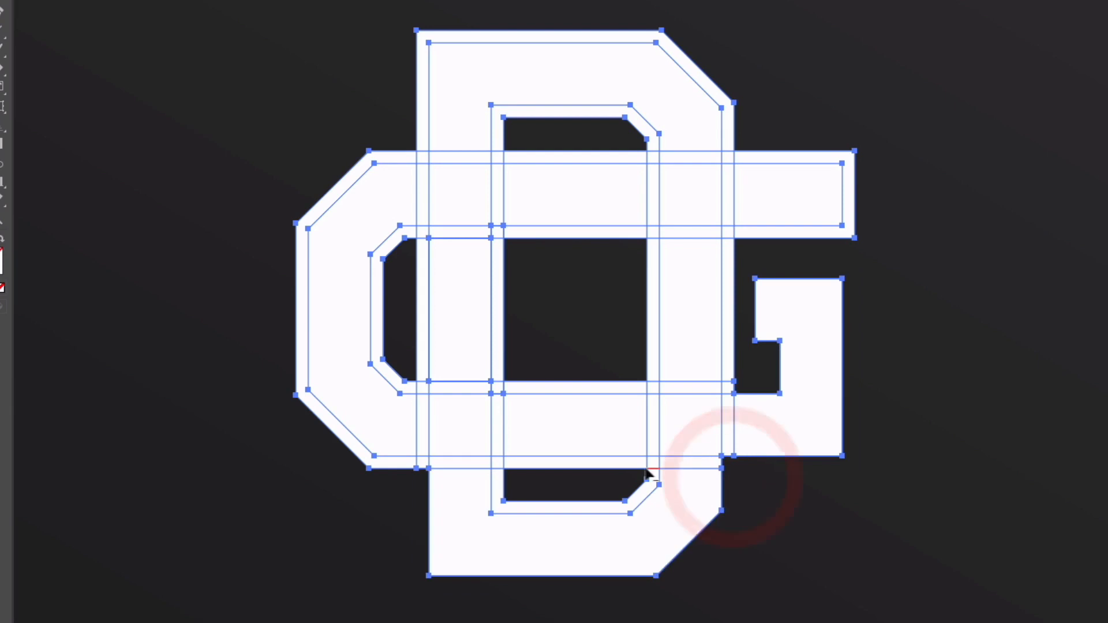
{"action": "mouse_move", "coordinate": [652, 462]}
{"action": "left_mouse_down"}
{"action": "mouse_move", "coordinate": [653, 472]}
{"action": "mouse_move", "coordinate": [641, 464]}
{"action": "left_mouse_up"}
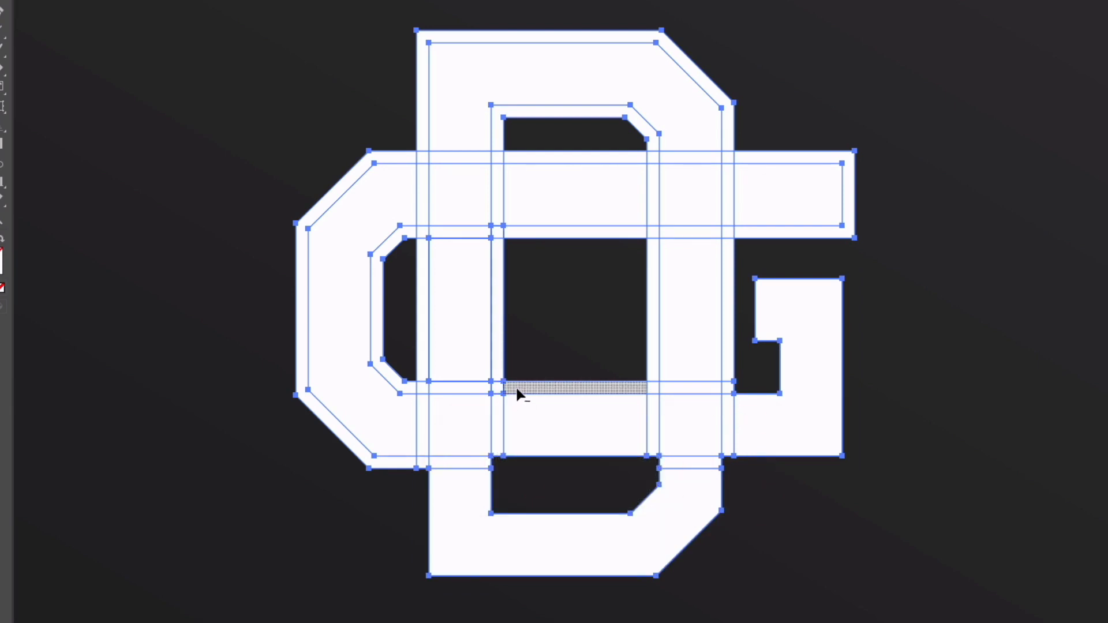
{"action": "mouse_move", "coordinate": [501, 386]}
{"action": "left_mouse_down"}
{"action": "mouse_move", "coordinate": [497, 237]}
{"action": "mouse_move", "coordinate": [512, 231]}
{"action": "left_mouse_up"}
{"action": "left_click_drag", "start_coordinate": [653, 232], "coordinate": [656, 247]}
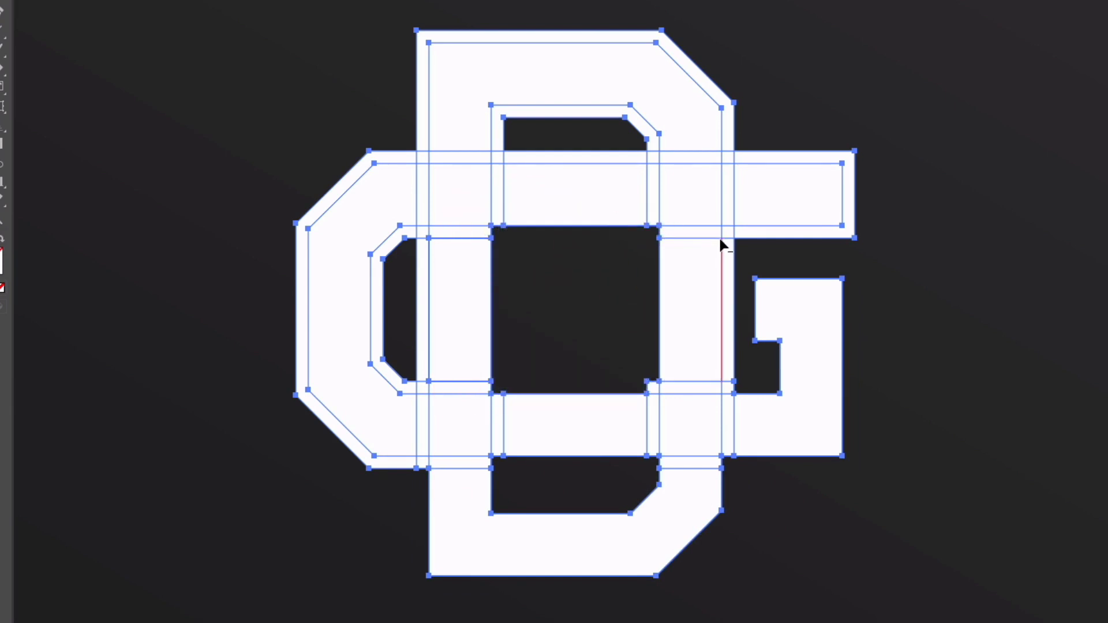
{"action": "left_click_drag", "start_coordinate": [727, 230], "coordinate": [731, 247]}
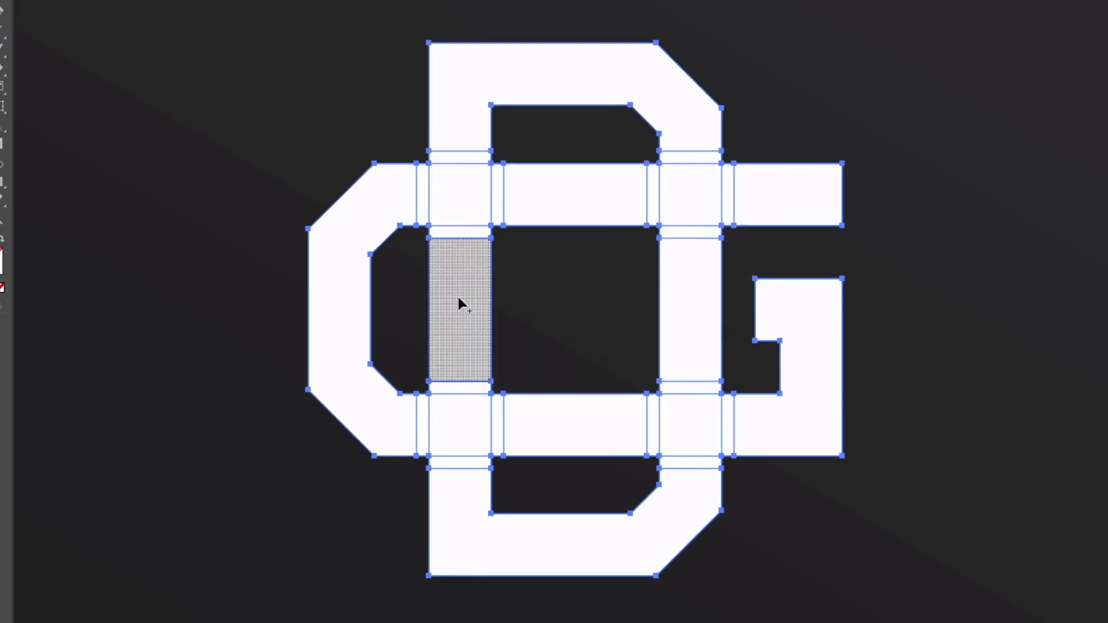
{"action": "left_click", "coordinate": [457, 310]}
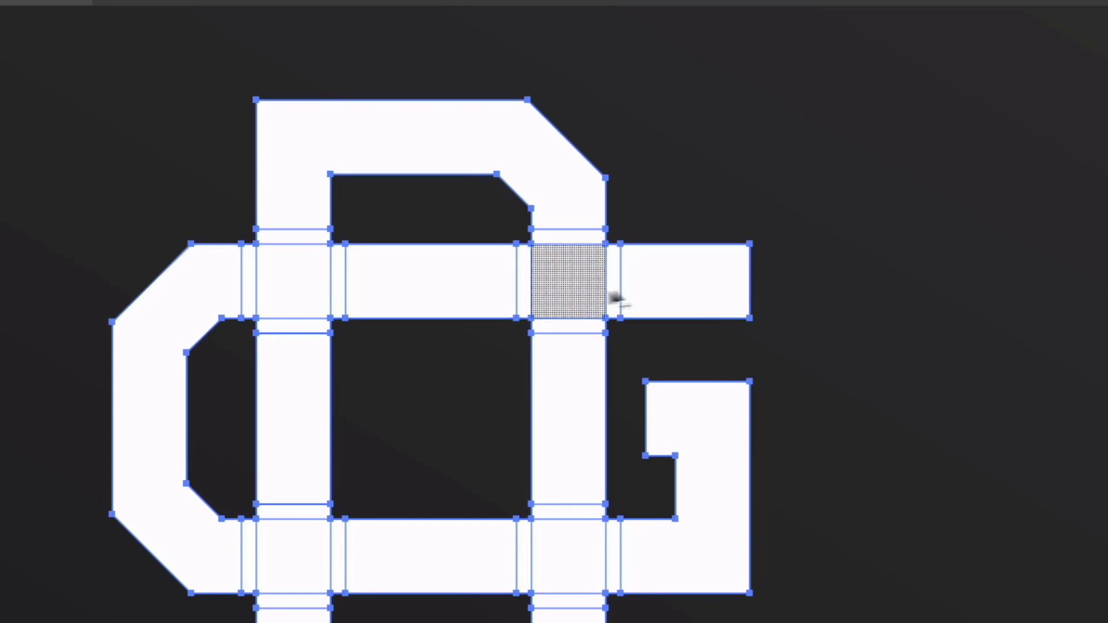
Step: Cut over-under gaps by deleting the strips below the D's upper-right and lower-left crossings and right of the G's upper-left and lower-right crossings
{"action": "left_click", "coordinate": [588, 328], "text": "alt"}
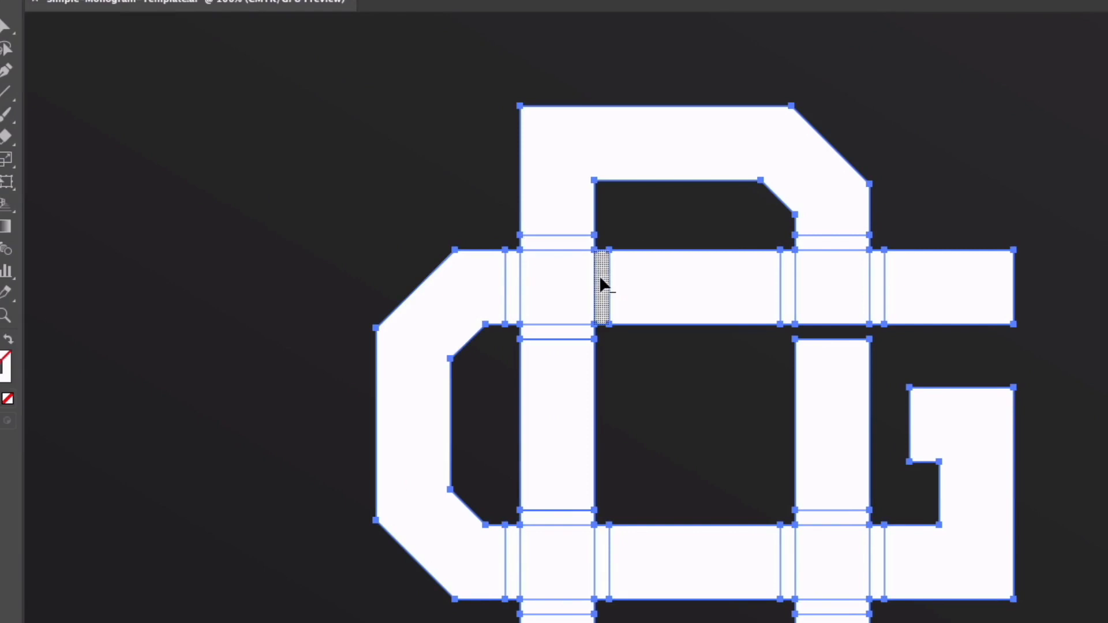
{"action": "left_click", "coordinate": [604, 292], "text": "alt"}
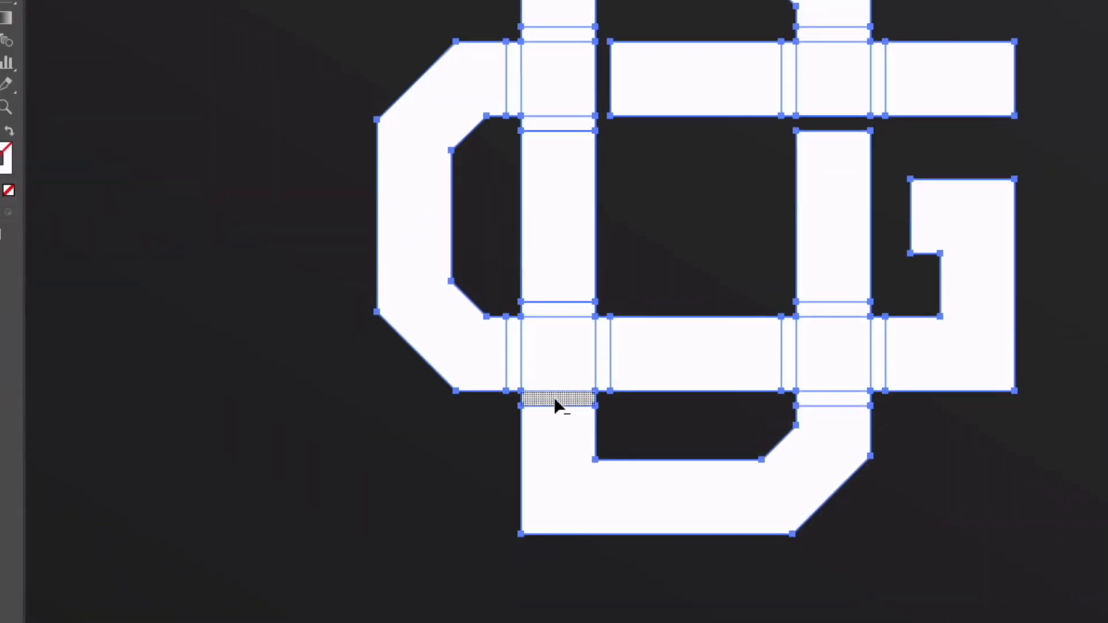
{"action": "left_click", "coordinate": [556, 403], "text": "alt"}
{"action": "left_click", "coordinate": [878, 339], "text": "alt"}
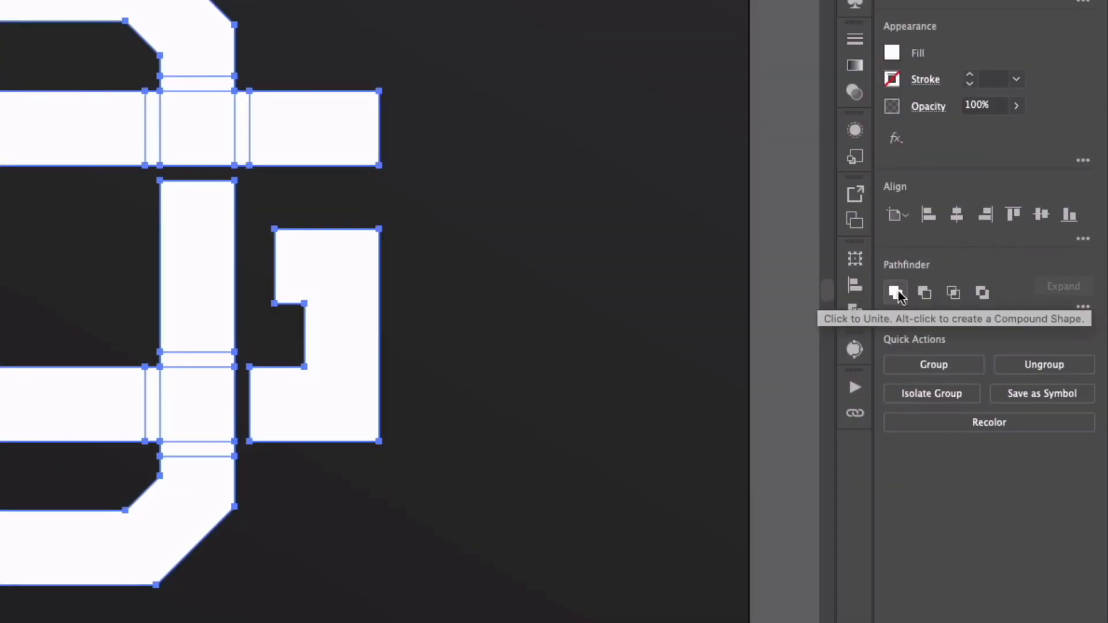
Step: Unite the remaining monogram pieces with Pathfinder and deselect the result
{"action": "left_click", "coordinate": [897, 290]}
{"action": "left_click", "coordinate": [11, 78]}
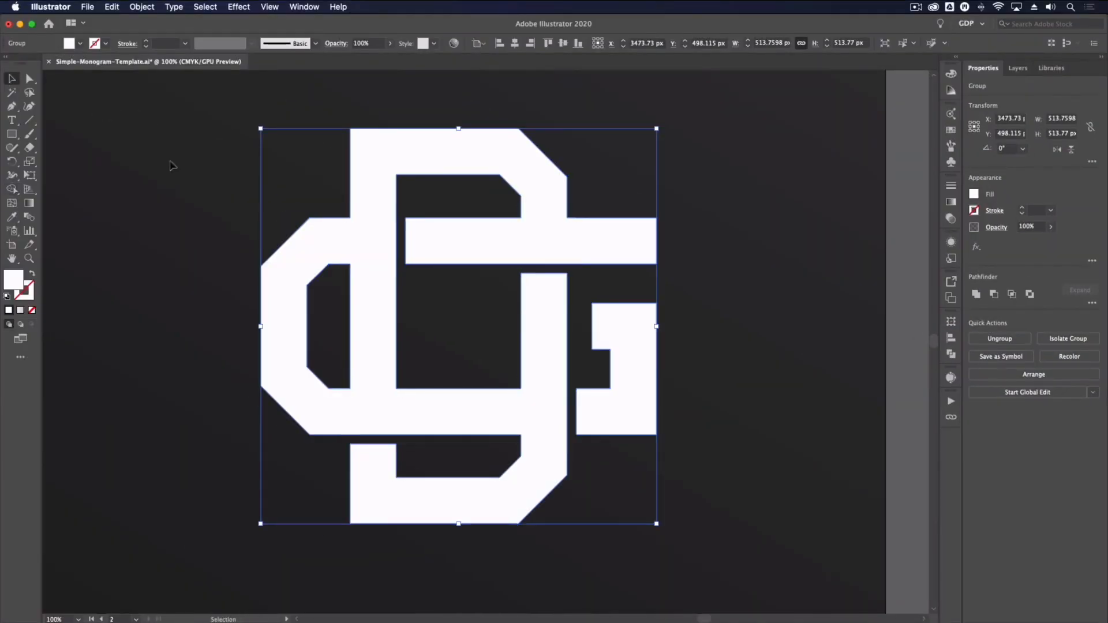
{"action": "left_click", "coordinate": [170, 162]}
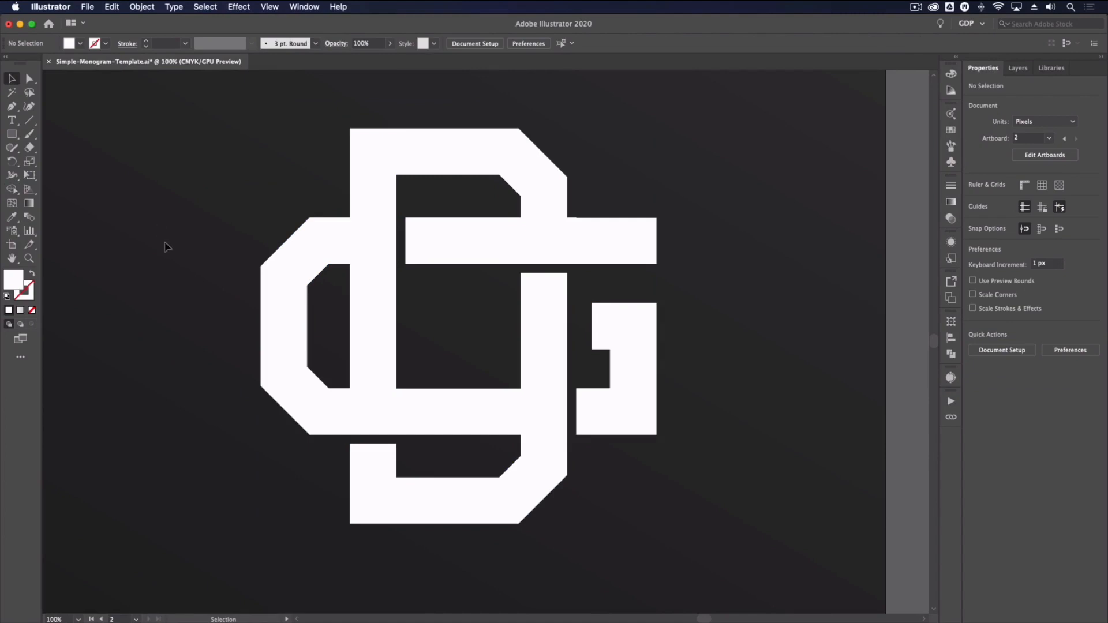
Step: Directly select the lower-left anchor point of the G's upper bar, beside the gap at the D's left stem
{"action": "key", "text": "a"}
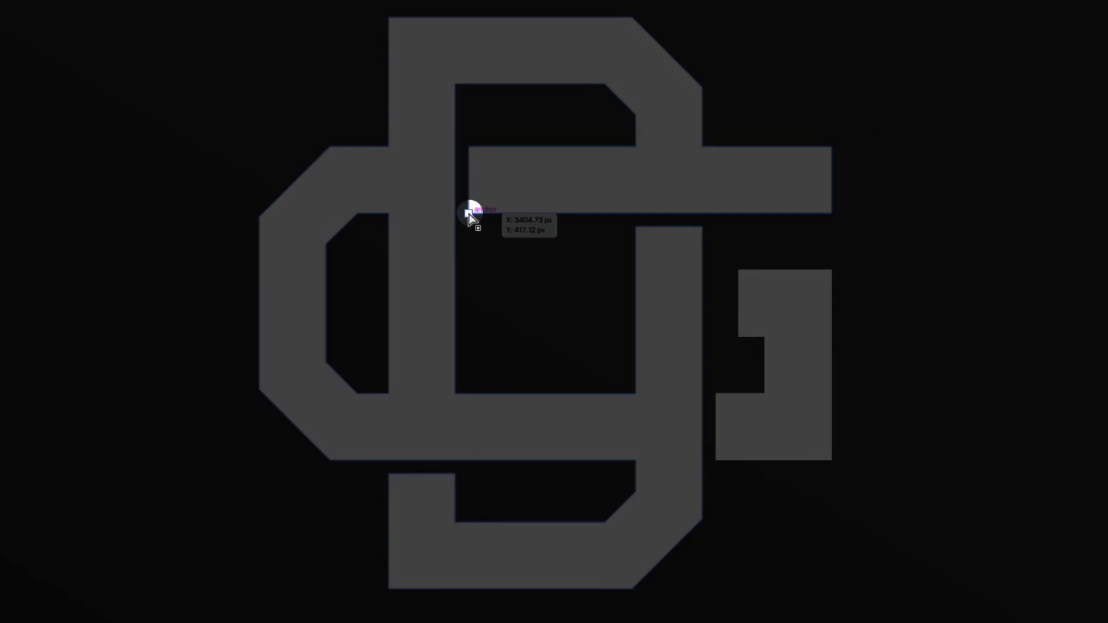
{"action": "left_click", "coordinate": [468, 213]}
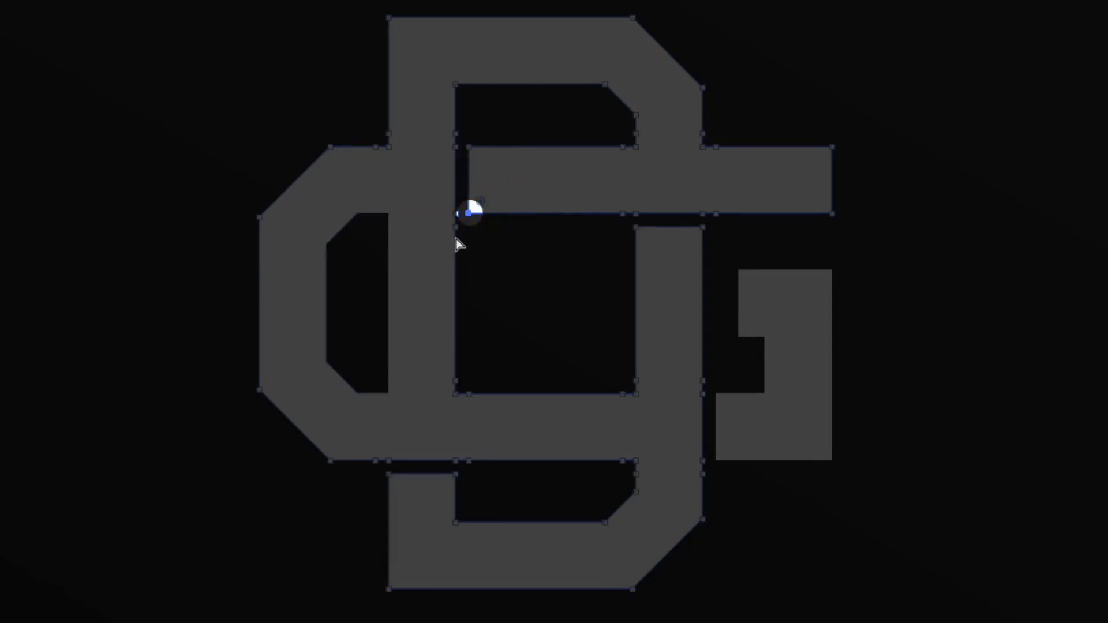